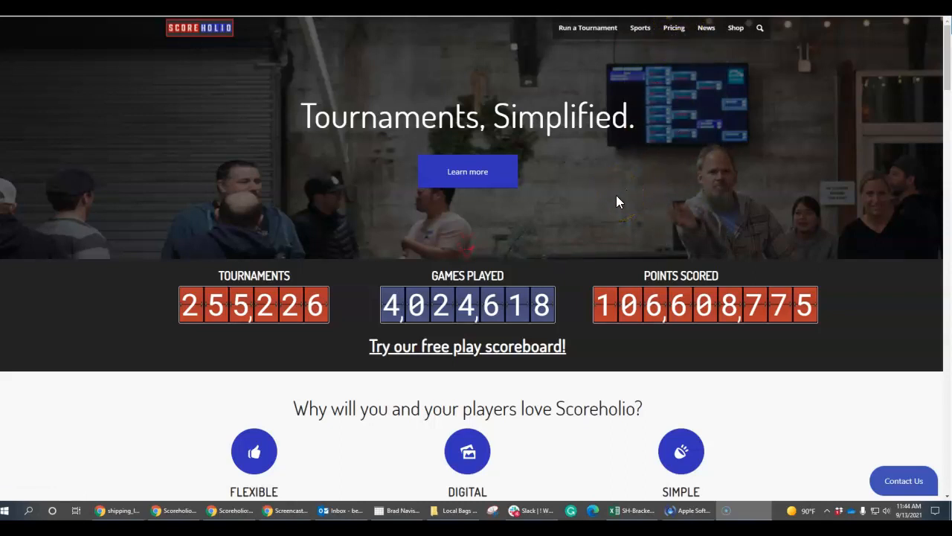
- Open the Scoreholio pricing page and examine the features included in the Social, Competitive, Advanced and Pro divisions
click(677, 33)
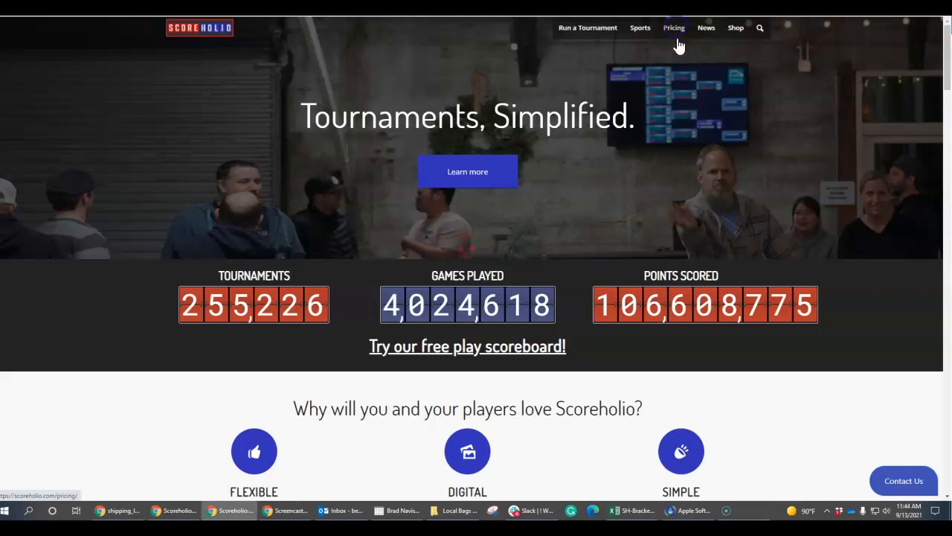
scroll(617, 278, down, 3)
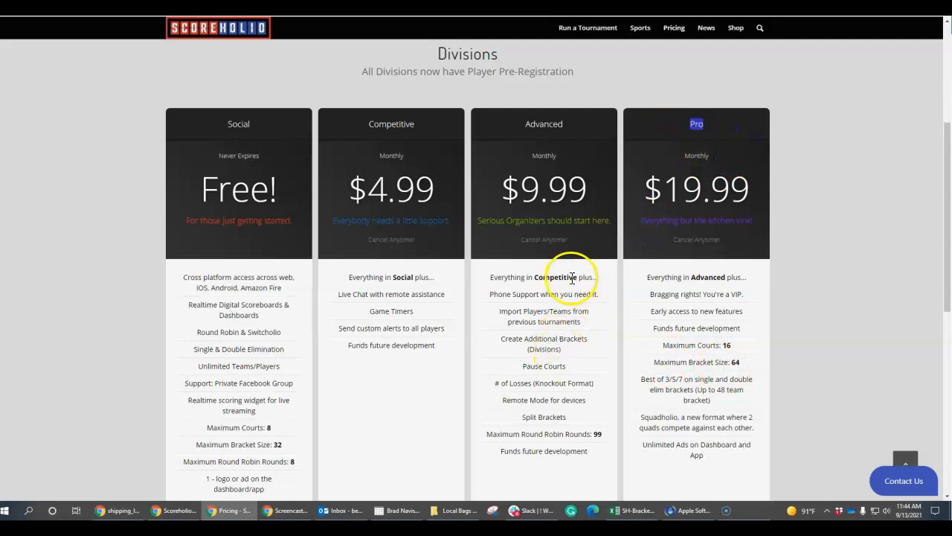
click(523, 424)
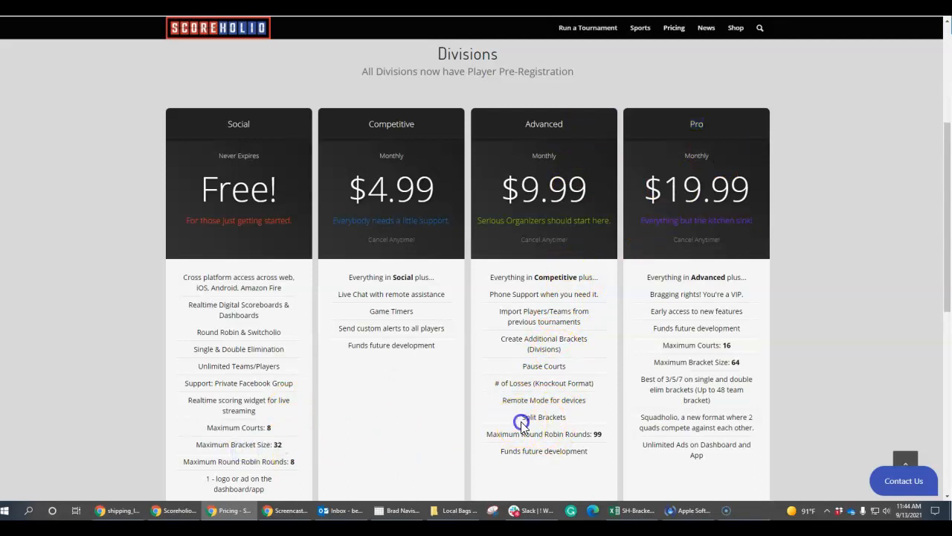
- Open the tournament documentation and search it for "split"
mouse_move(580, 28)
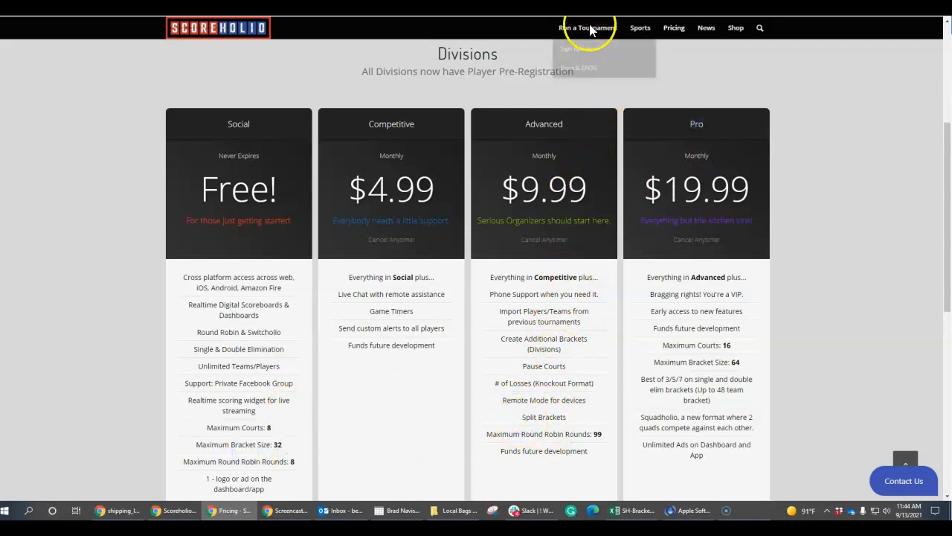
click(588, 75)
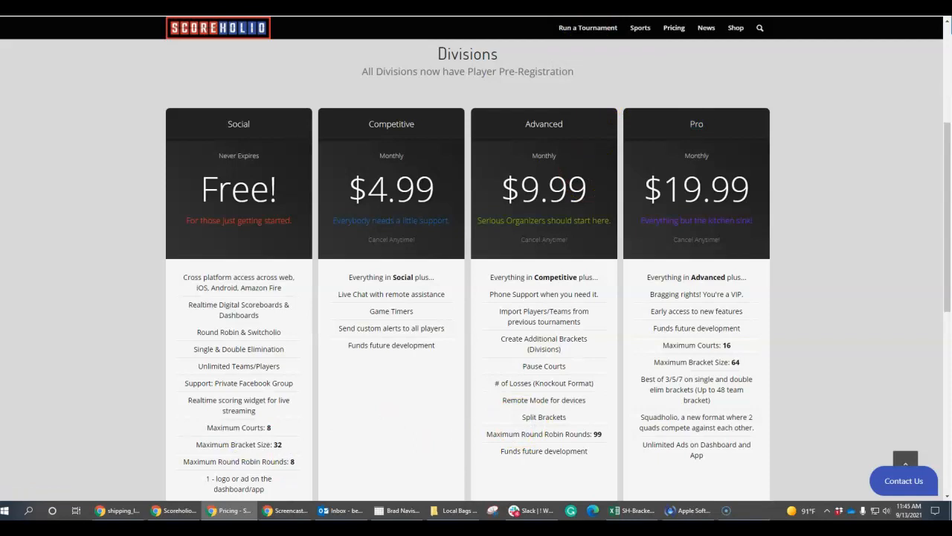
click(394, 145)
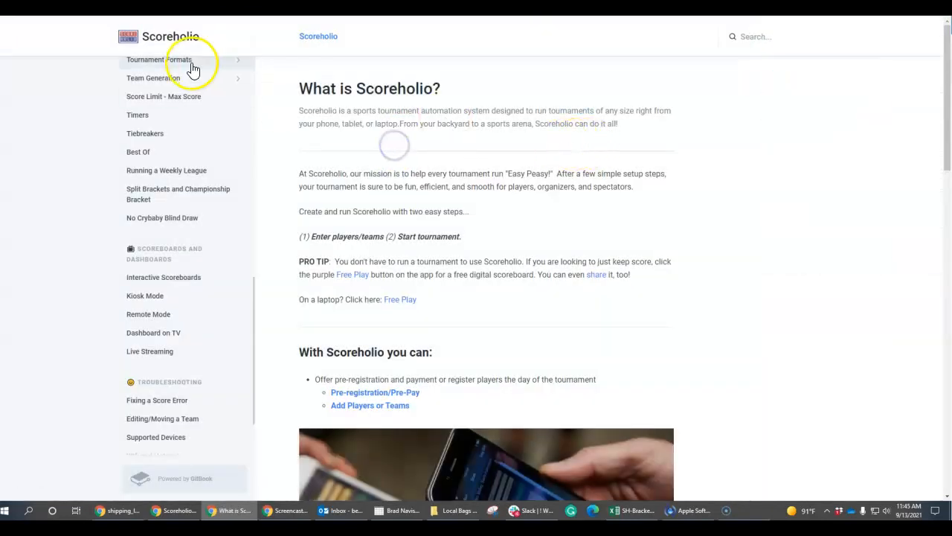
scroll(188, 308, up, 1)
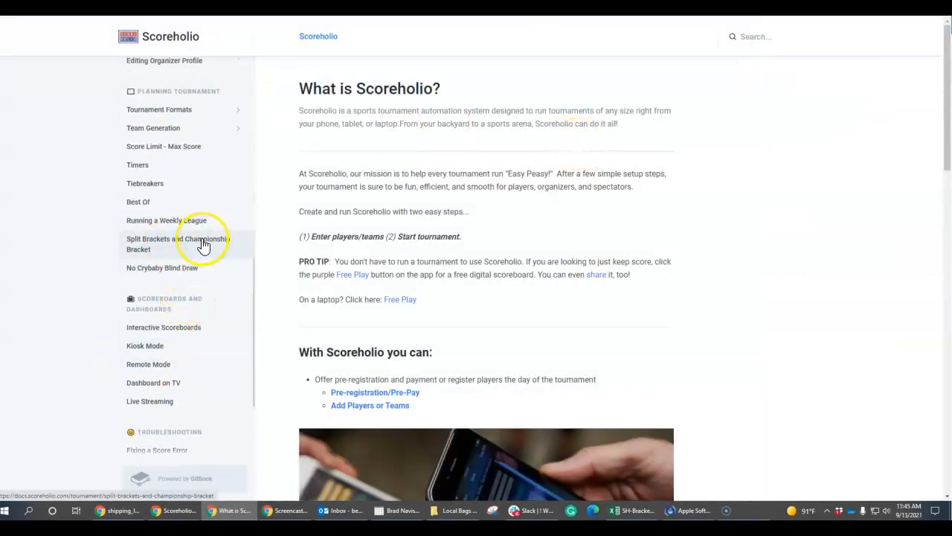
click(784, 44)
text(split)
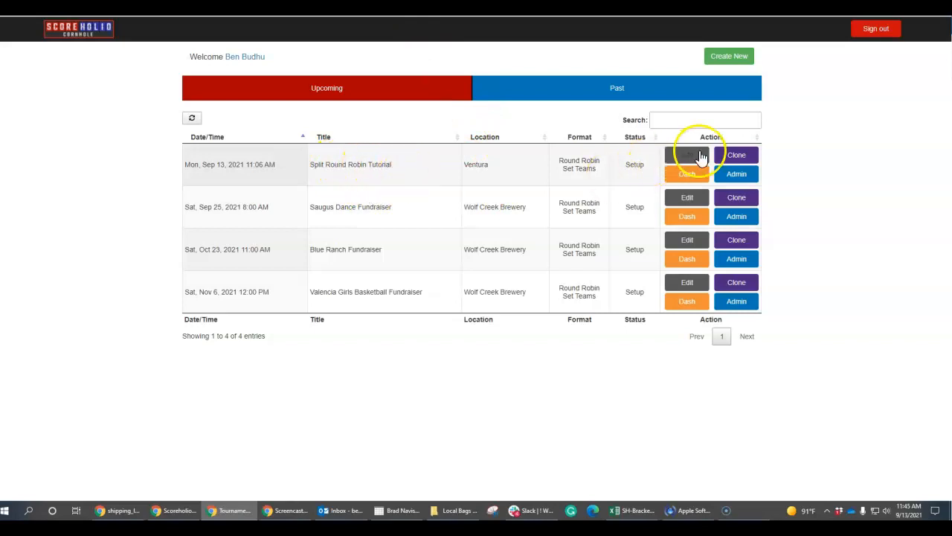
- Review the settings of the Split Round Robin Tutorial tournament, including format, courts, rounds and team generation, and close them
click(692, 155)
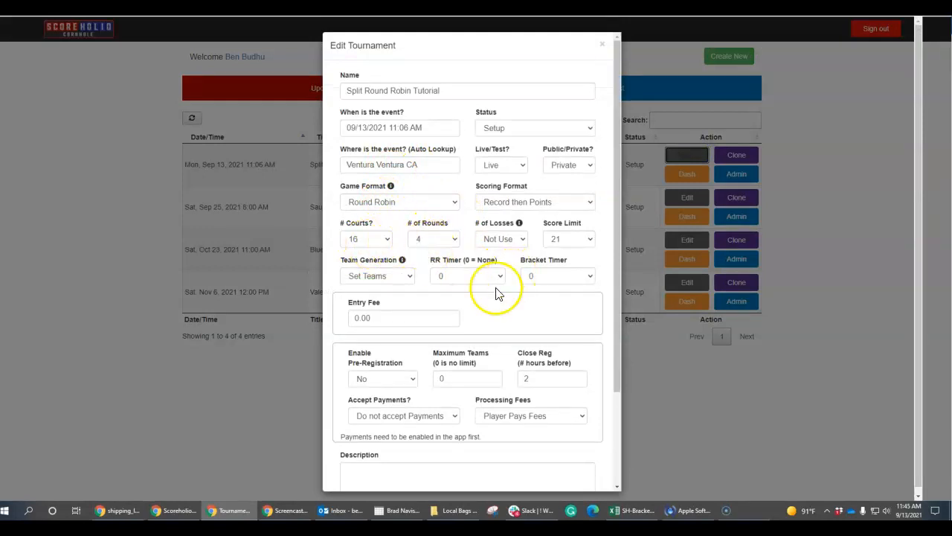
scroll(503, 296, down, 1)
scroll(503, 296, down, 3)
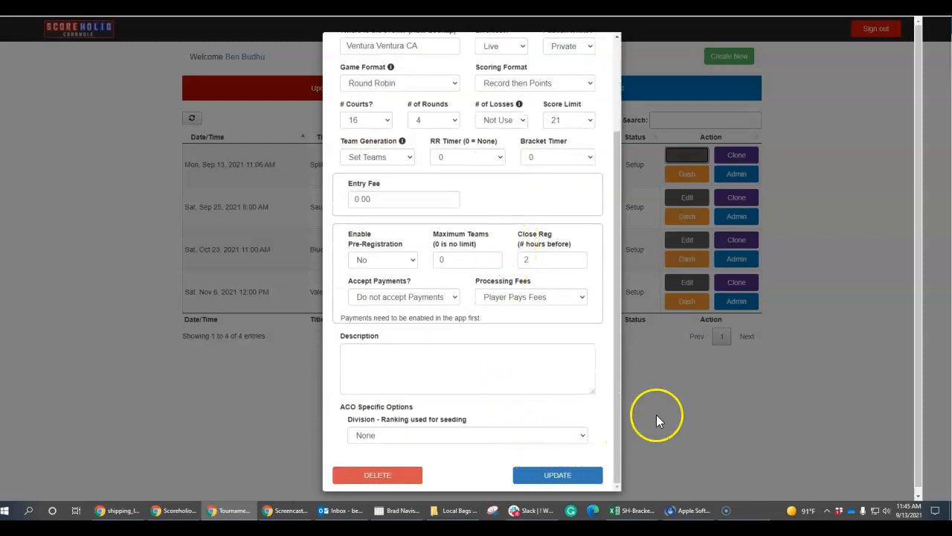
click(656, 415)
- Open the Split Round Robin Tutorial for administration and keep all its courts paused in Bracket Control
click(731, 173)
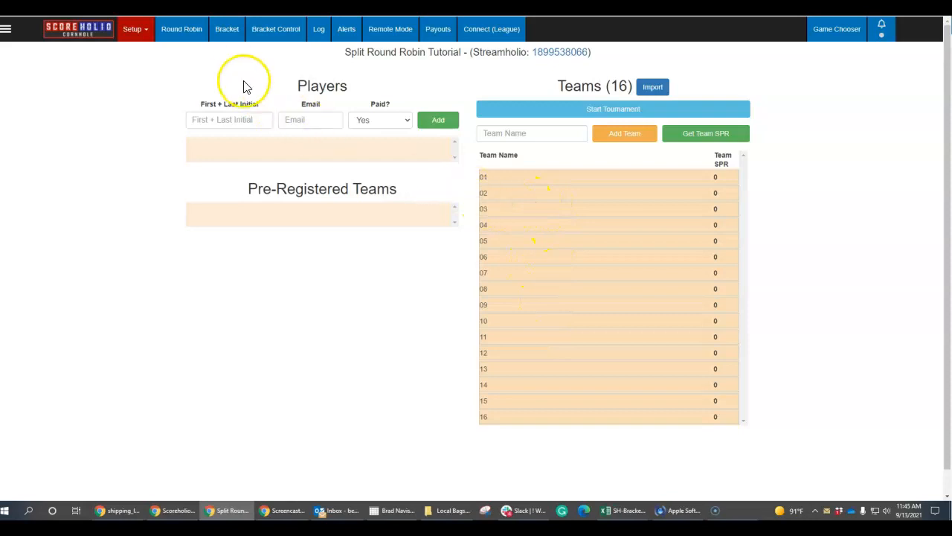
click(264, 31)
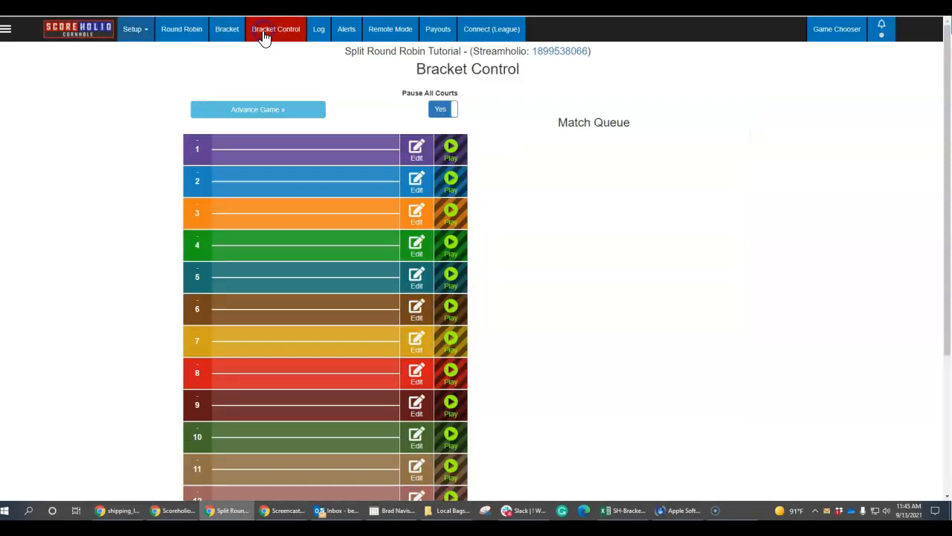
click(452, 112)
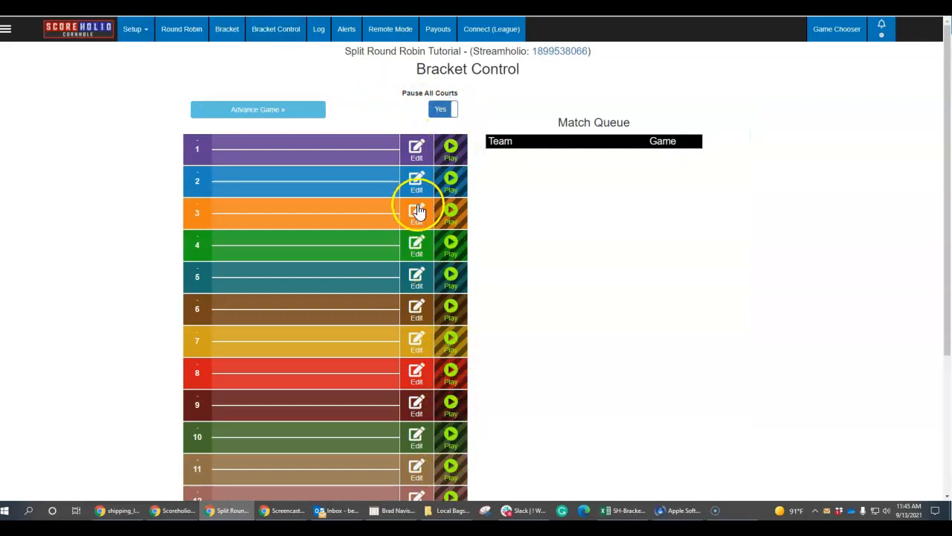
scroll(446, 273, down, 2)
scroll(449, 286, up, 2)
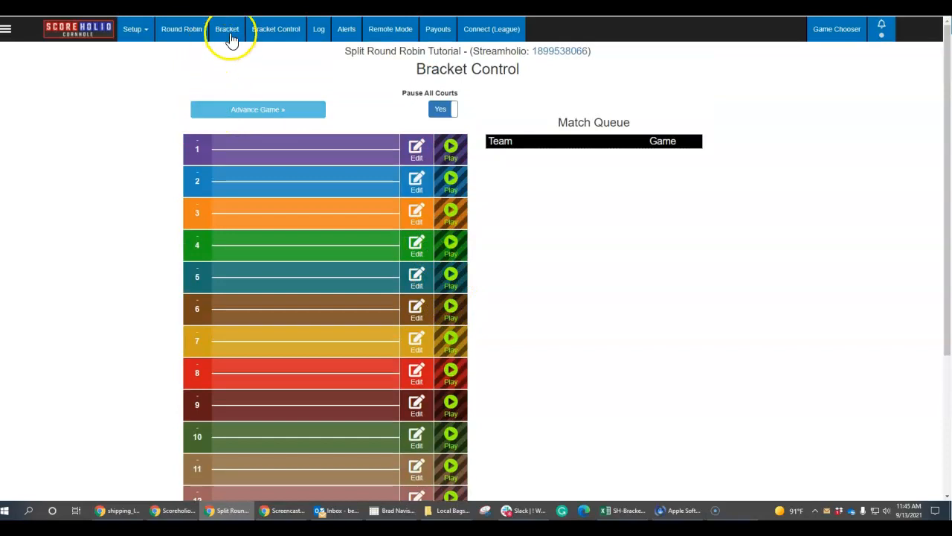
- Set up a new bracket for the tournament as Split Brackets in Single Elimination format, with 2 brackets and a Snake/Serpentine Split
click(231, 36)
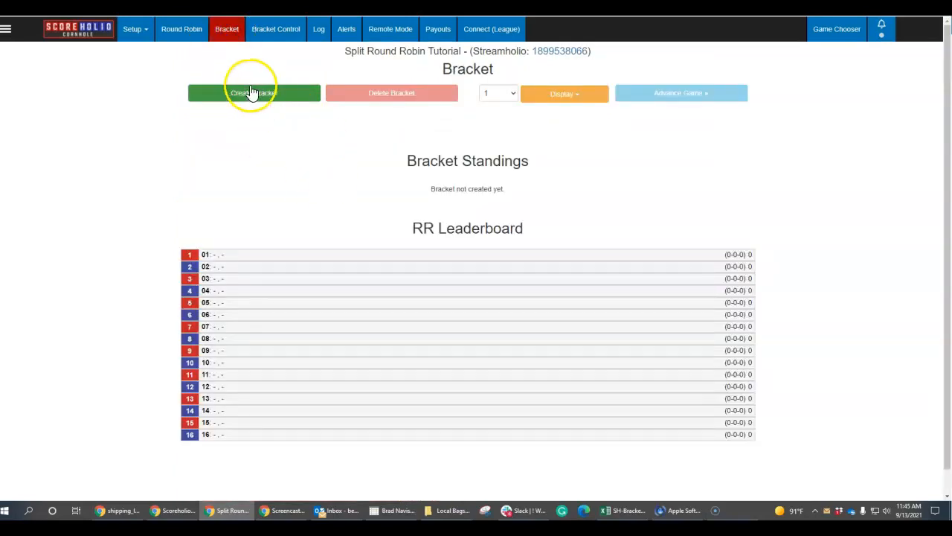
click(234, 100)
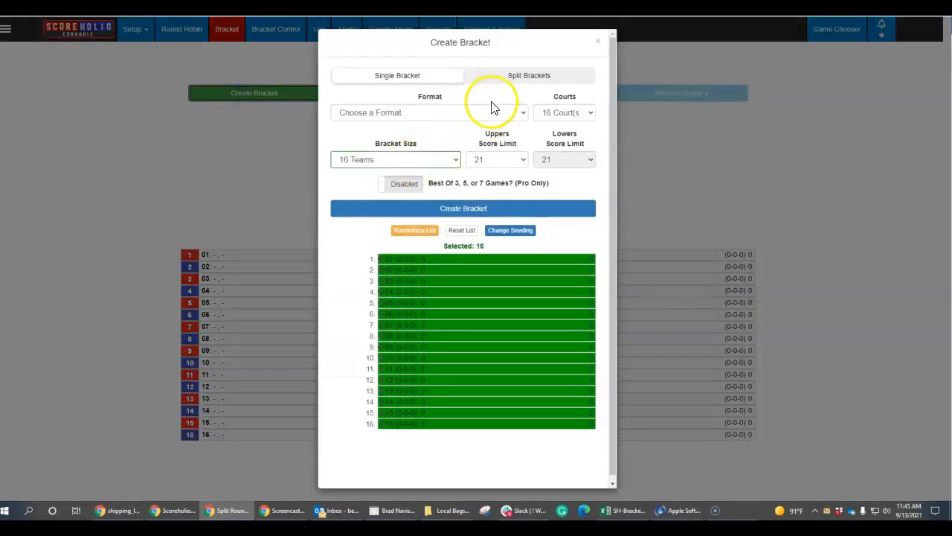
click(505, 78)
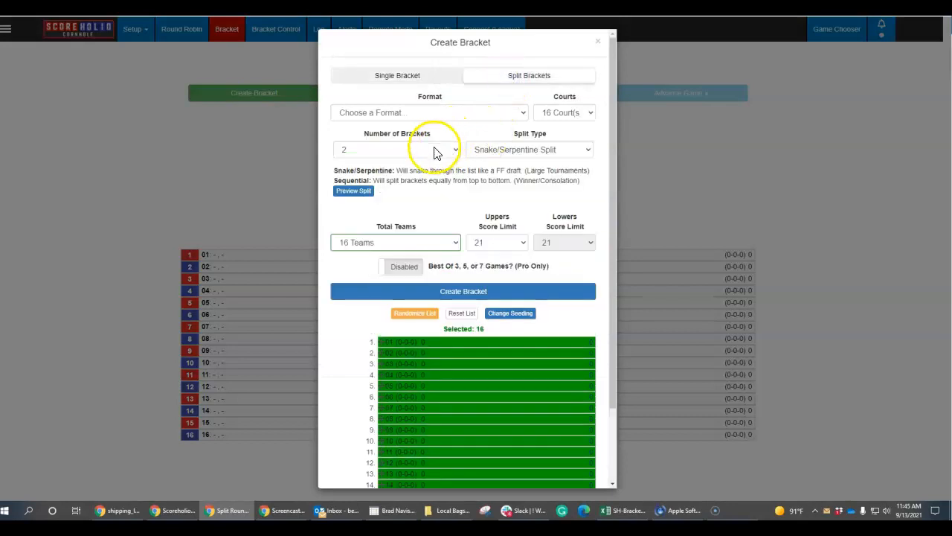
click(406, 113)
click(413, 133)
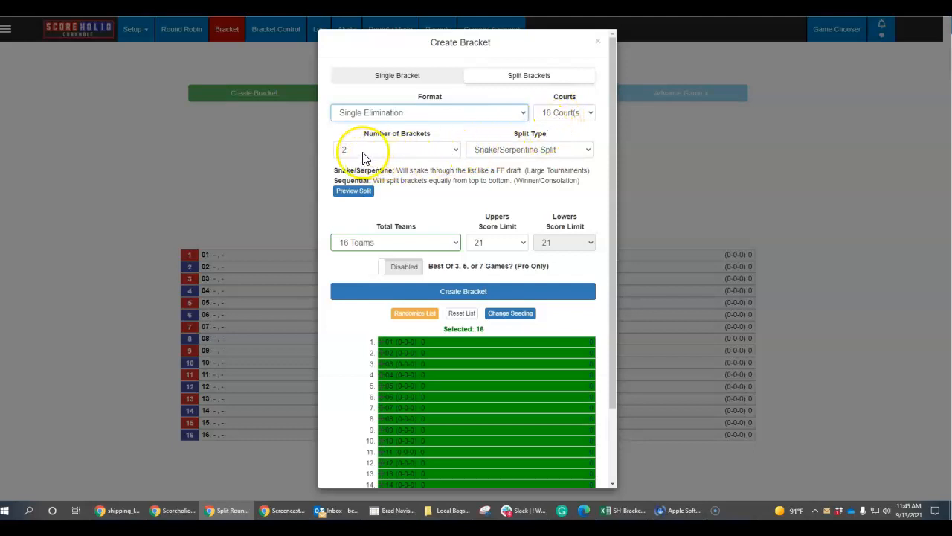
scroll(416, 361, down, 2)
scroll(428, 335, up, 2)
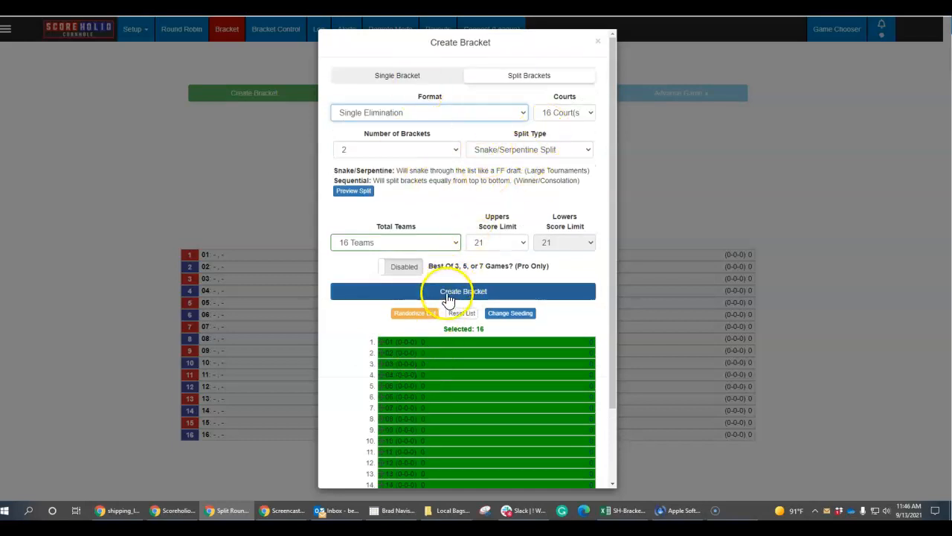
- Randomize the team list and create the two split brackets, dismissing the closing notice
click(415, 315)
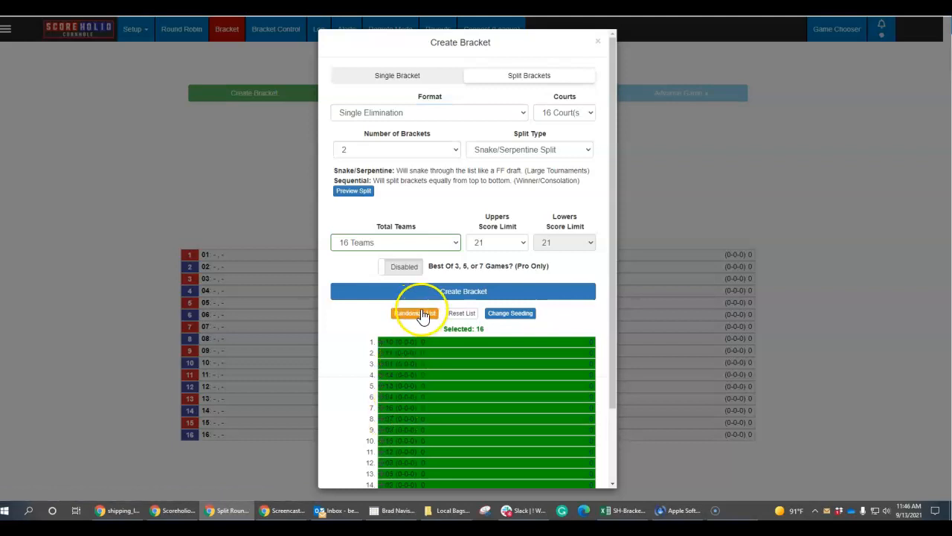
click(444, 295)
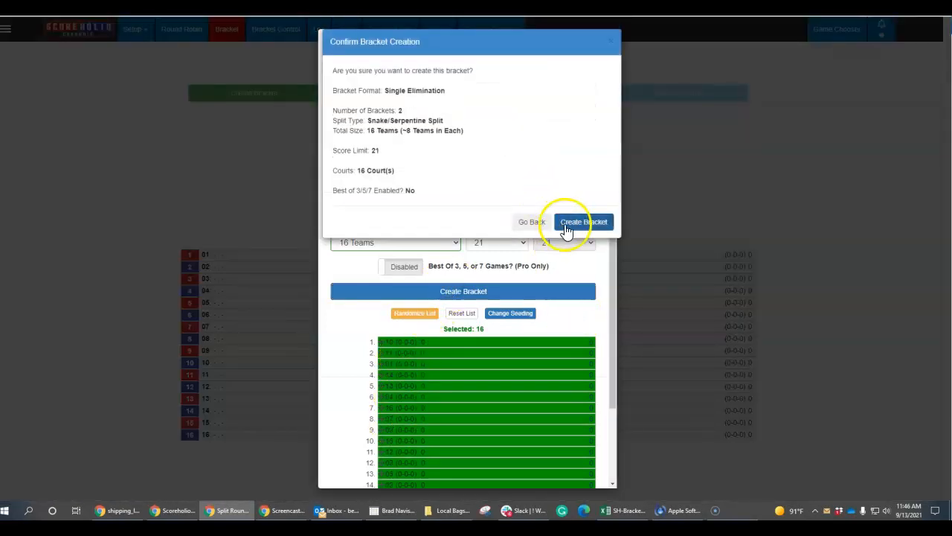
click(575, 221)
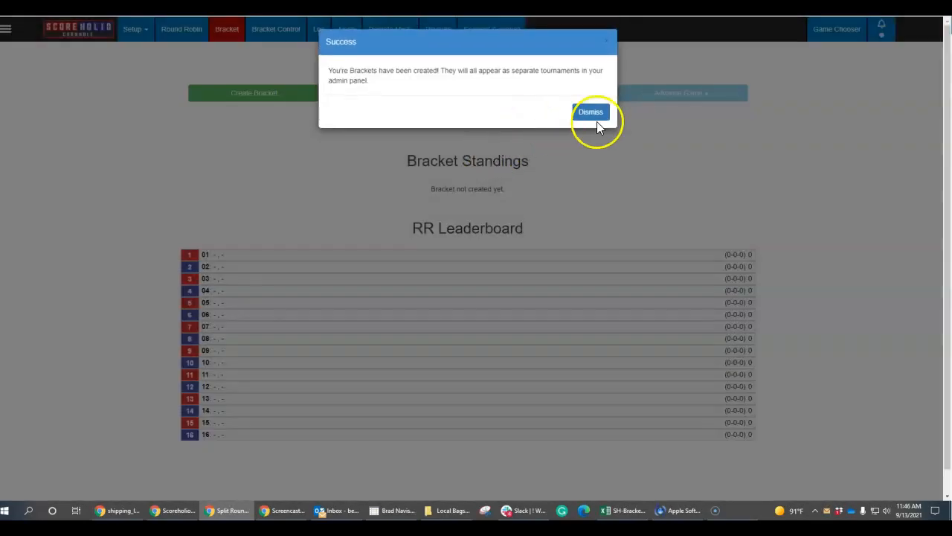
click(593, 112)
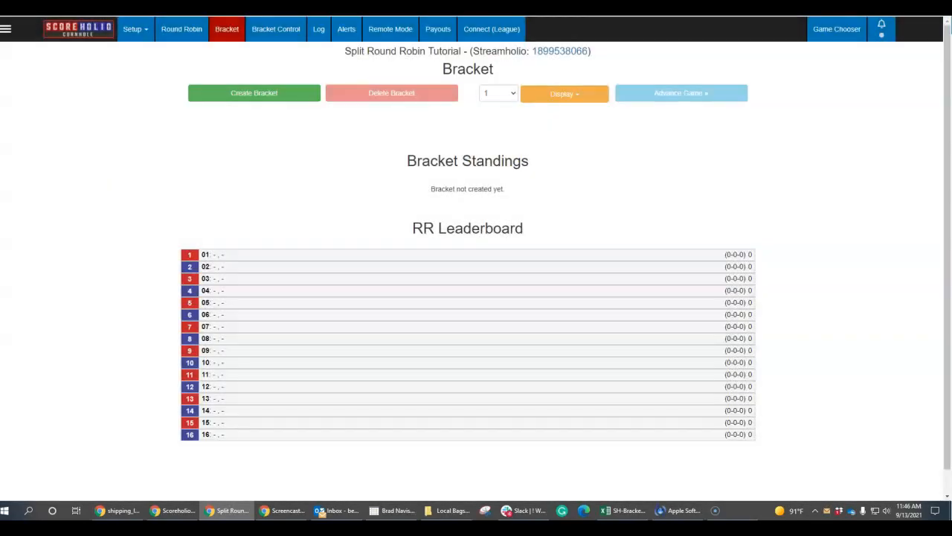
- Refresh the upcoming tournaments list and examine the Bracket A and Bracket B entries
click(192, 119)
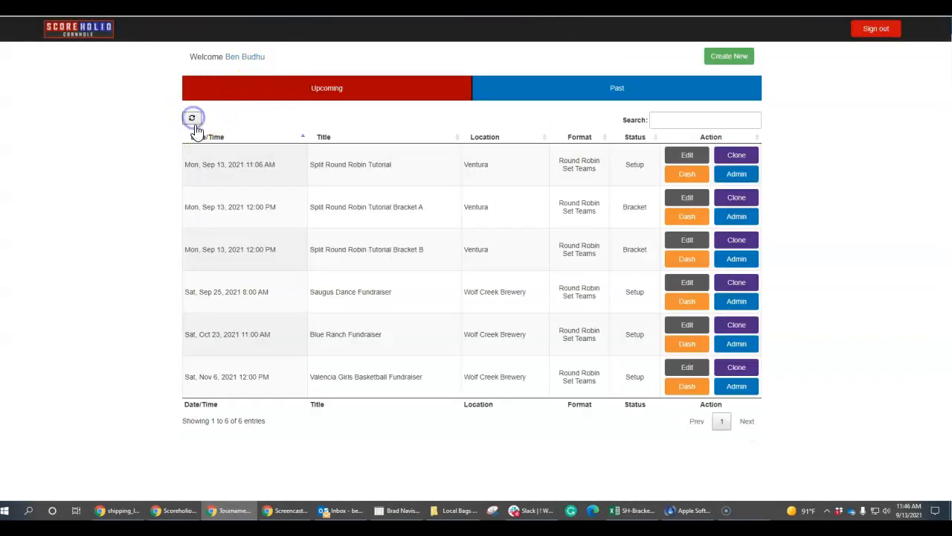
drag(424, 207, 382, 210)
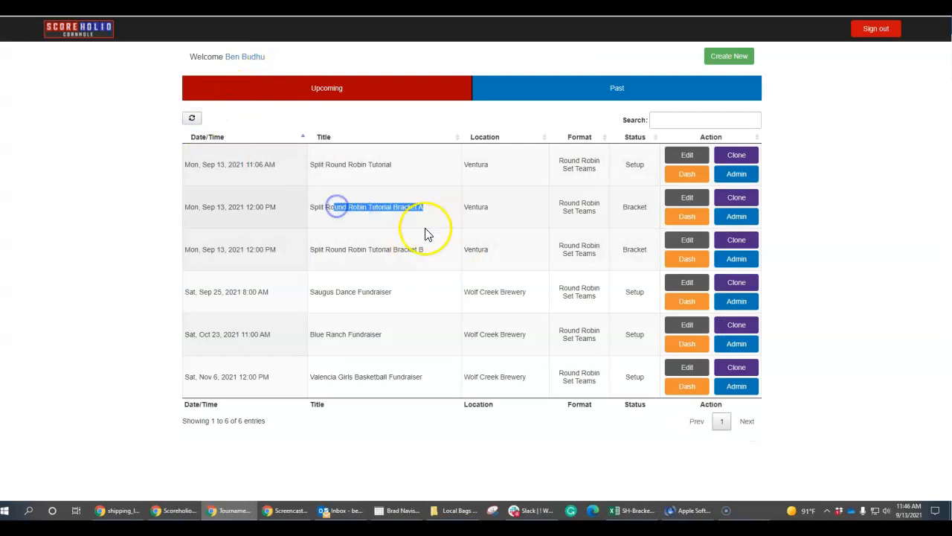
click(404, 249)
- Open Split Round Robin Tutorial Bracket A for administration and delete its elimination bracket
click(734, 217)
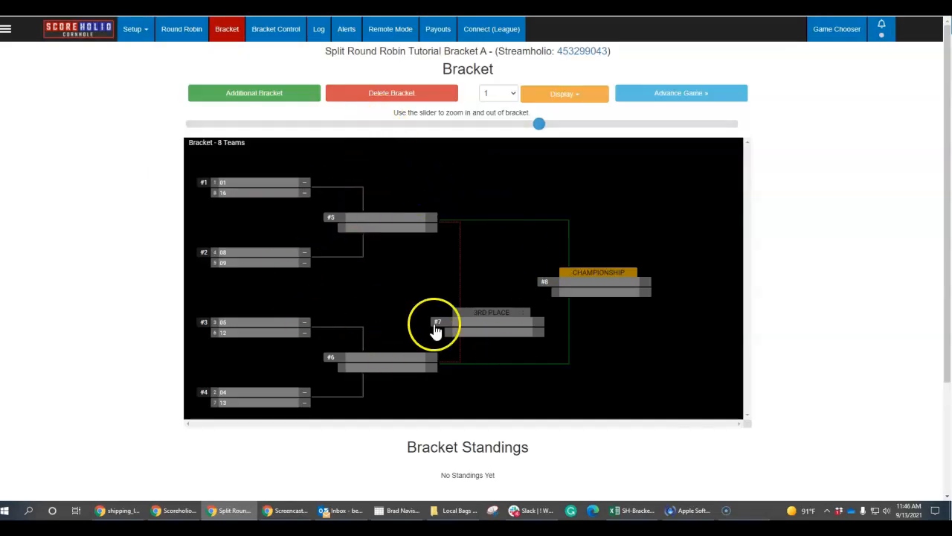
click(418, 94)
click(416, 141)
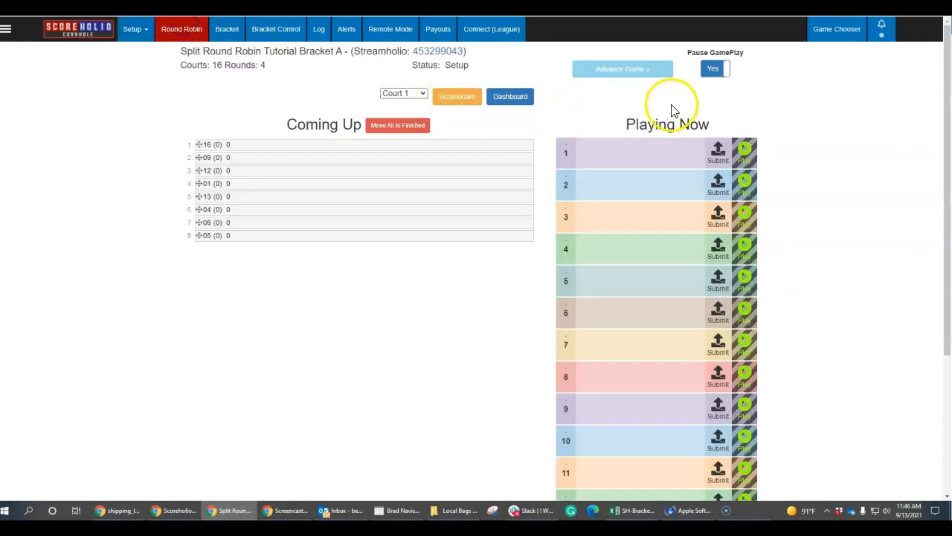
- Turn off the gameplay pause for Bracket A's round robin and start its tournament from the player setup
click(714, 68)
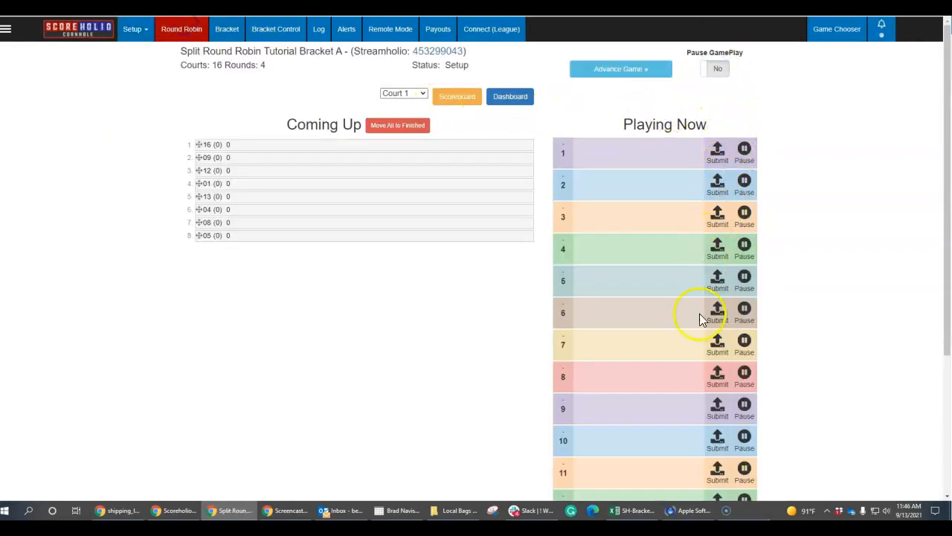
click(134, 30)
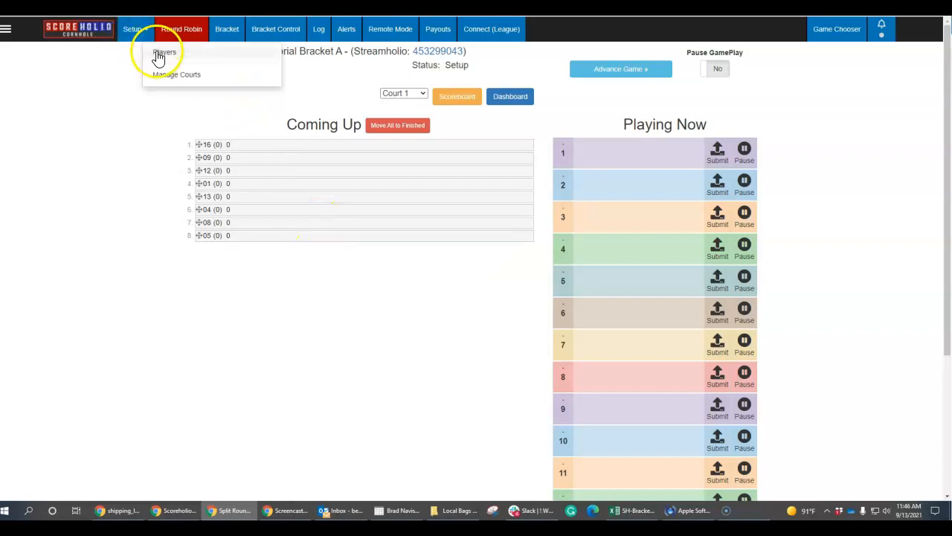
click(157, 51)
click(593, 108)
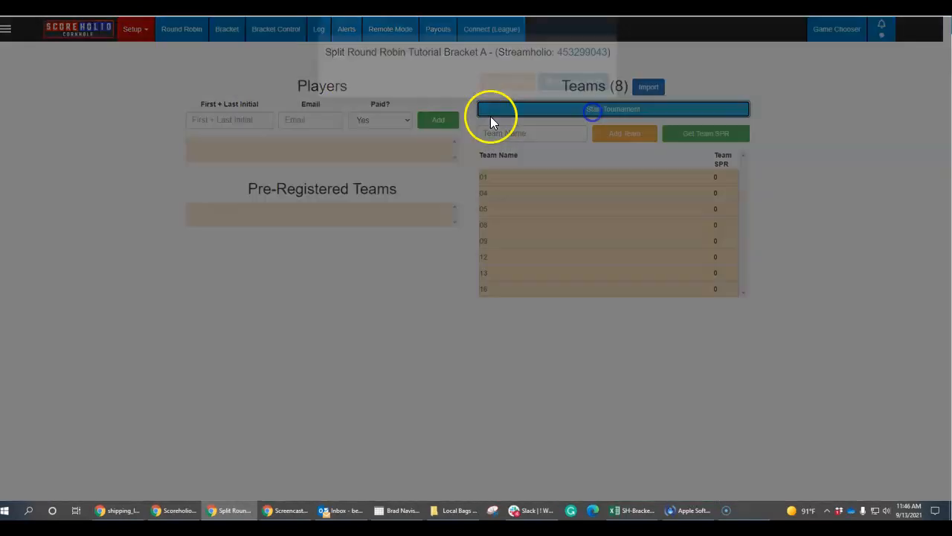
click(563, 107)
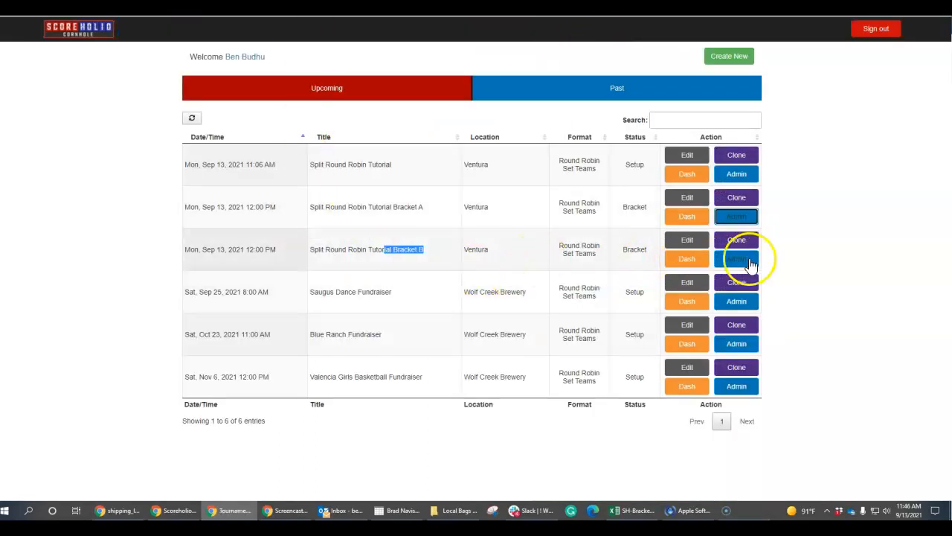
- Open Split Round Robin Tutorial Bracket B for administration and delete its elimination bracket
click(746, 259)
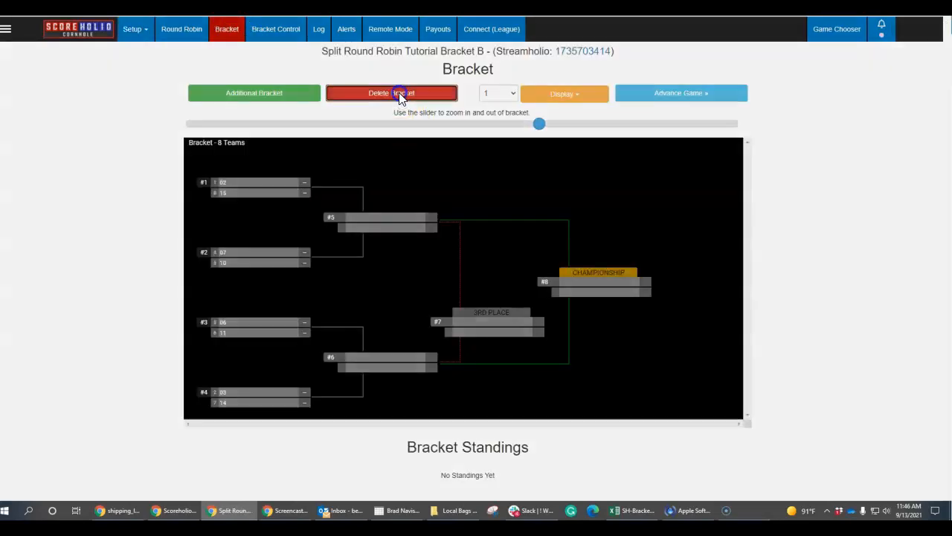
click(399, 95)
click(485, 145)
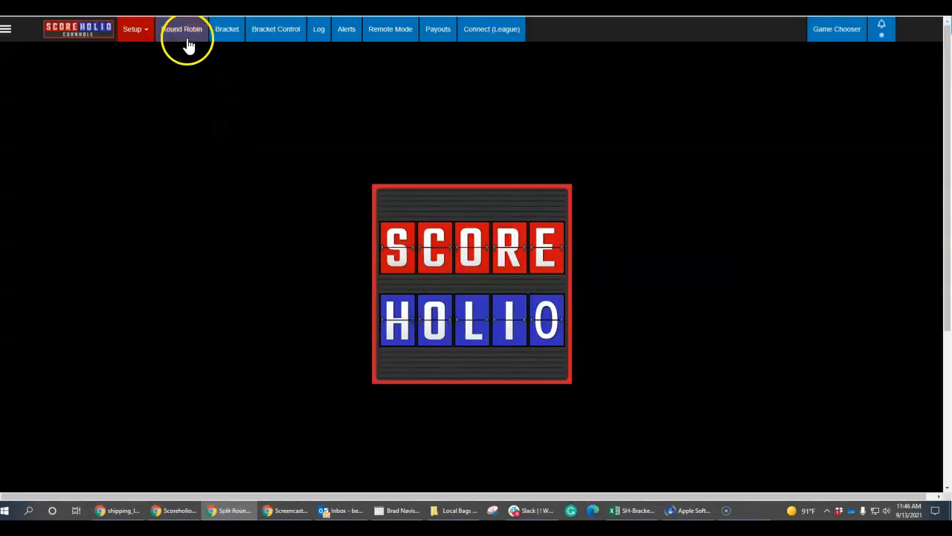
- Turn off the gameplay pause for Bracket B's round robin
click(188, 38)
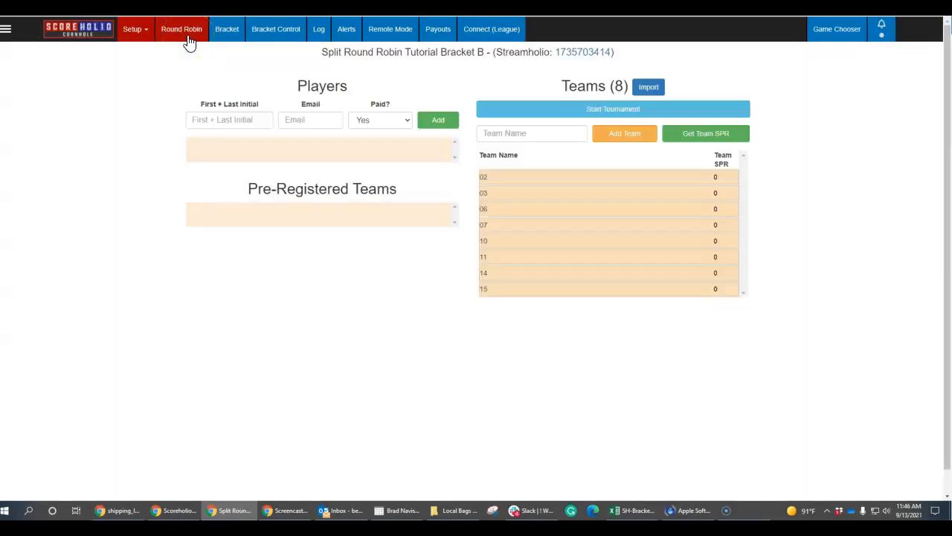
click(716, 69)
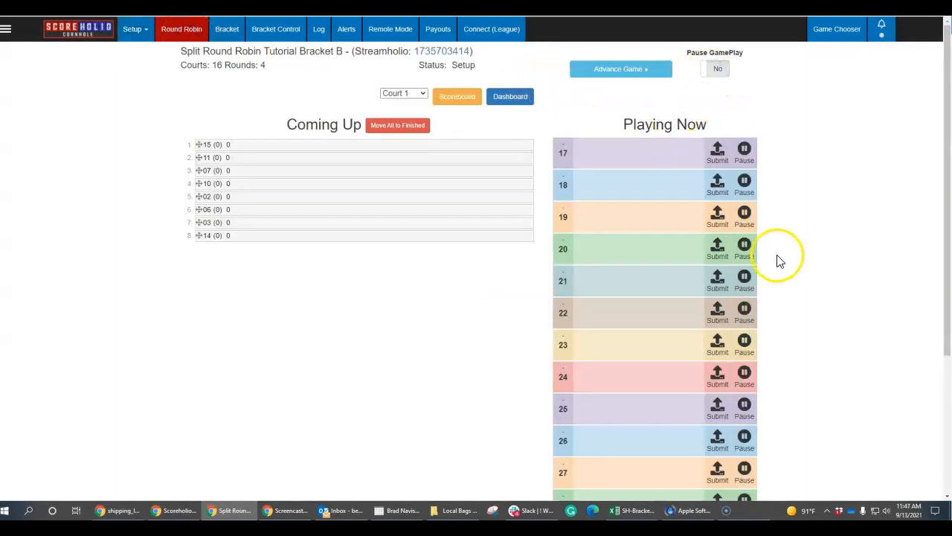
- Start Bracket B's round robin tournament from its player setup and populate the courts
click(132, 29)
click(193, 54)
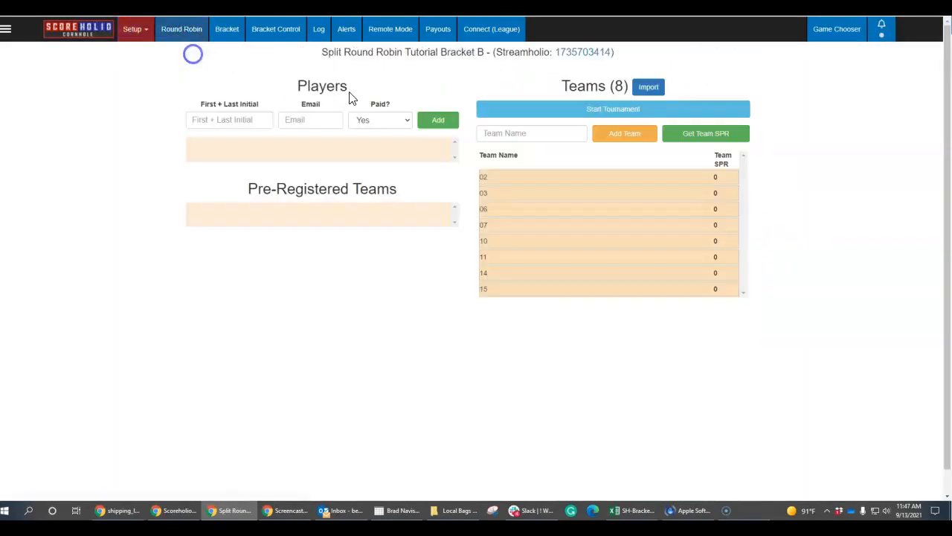
click(620, 108)
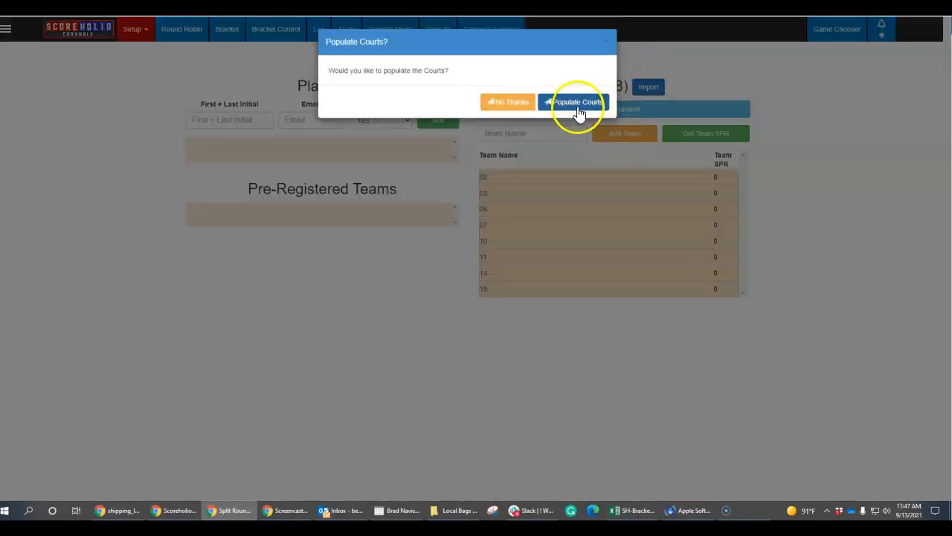
click(578, 104)
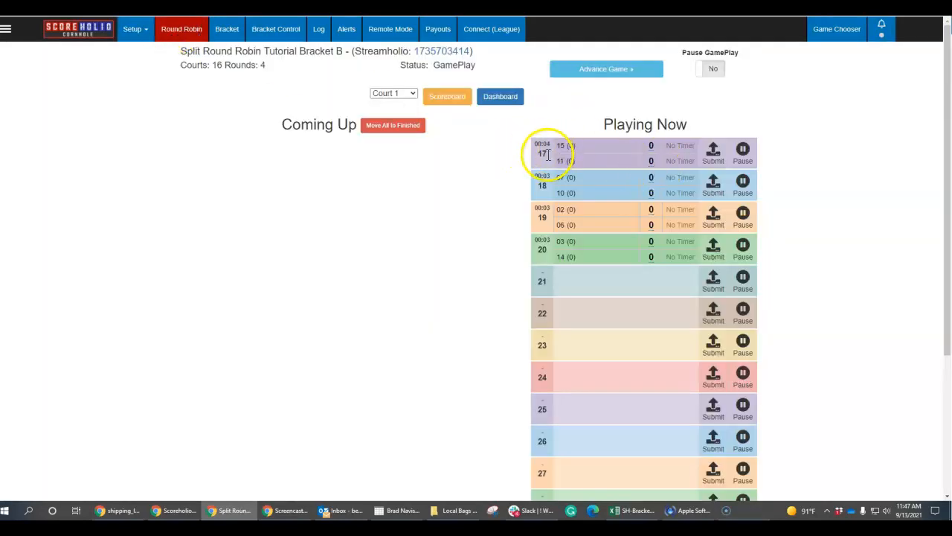
drag(547, 153, 545, 374)
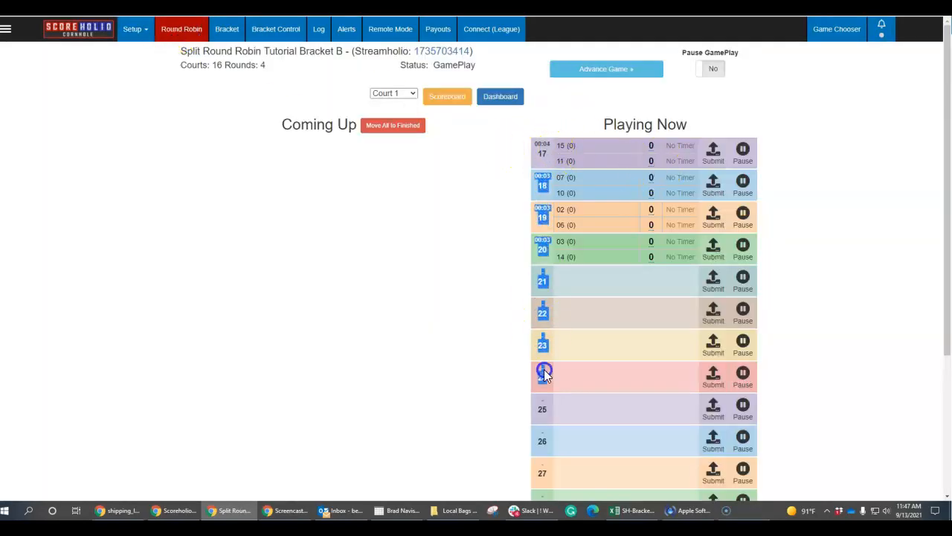
scroll(552, 447, down, 3)
scroll(543, 433, up, 3)
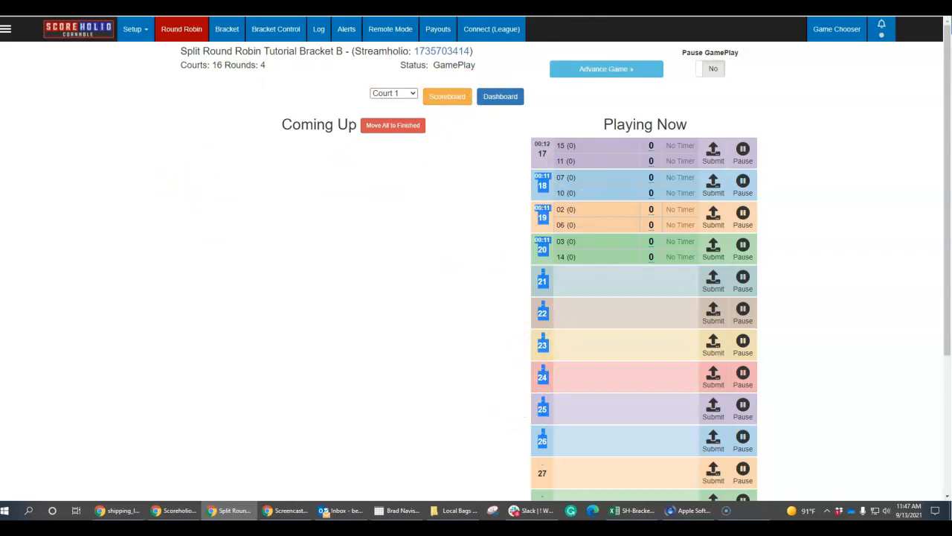
- Start a new tournament from the tournament list, named Bens tutorial Championshop, with Ventura Ventura CA as its location
key(ctrl+shift+Tab)
click(716, 58)
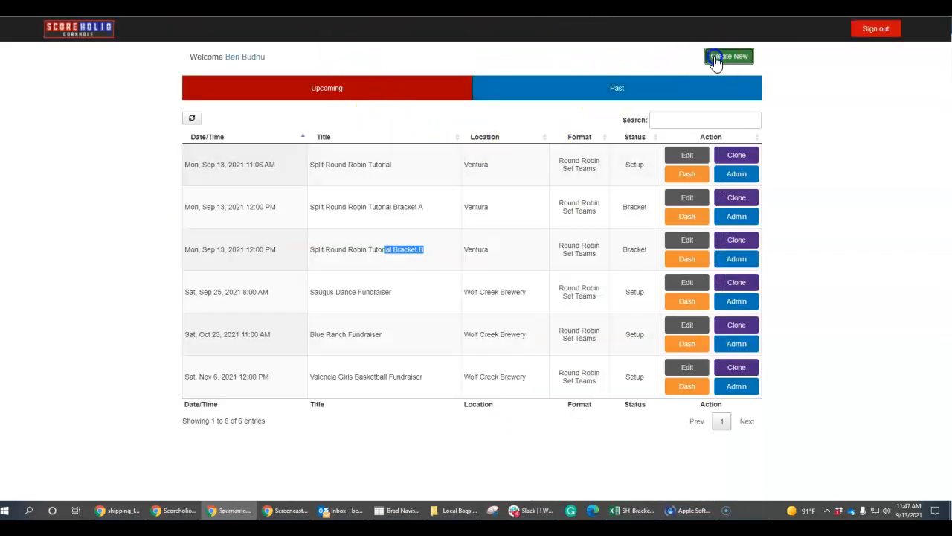
click(470, 92)
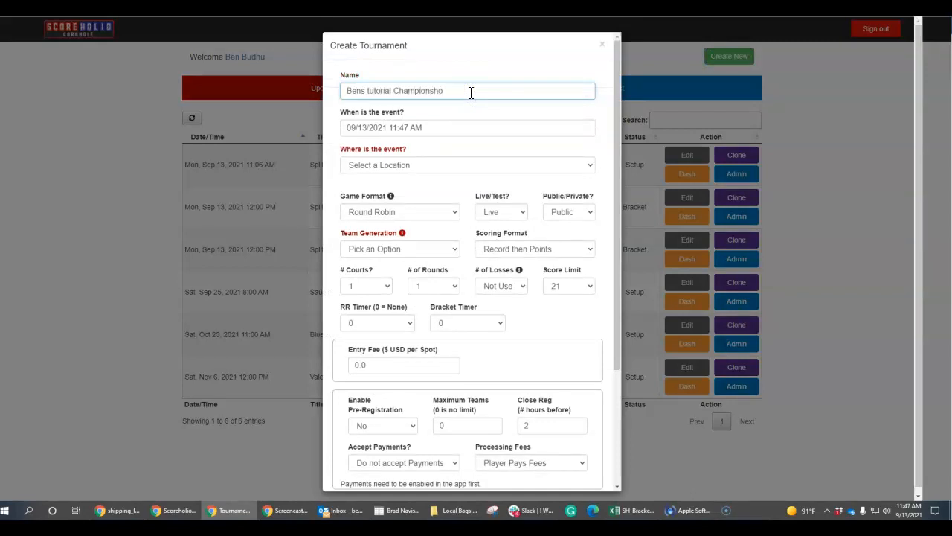
key(Tab)
key(Tab)
key(Tab)
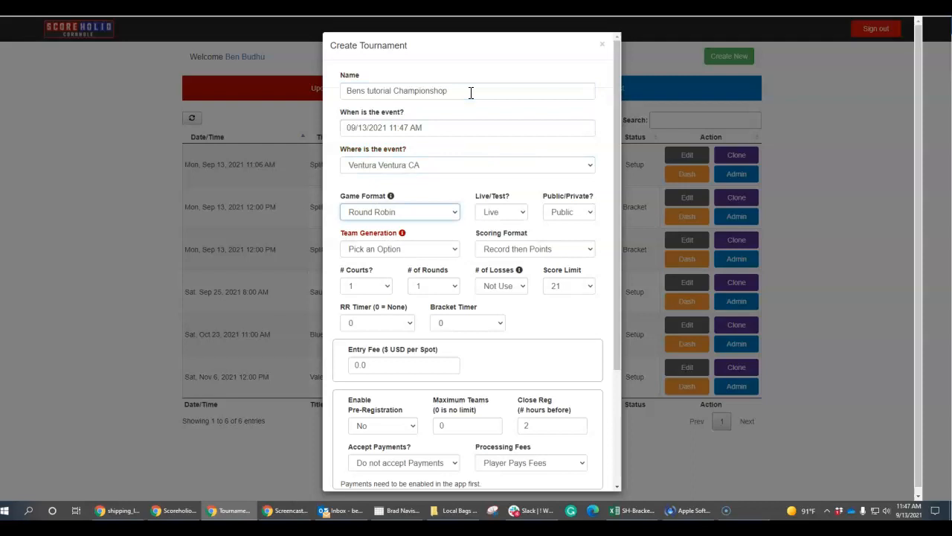
- Set the new tournament to Double Elimination with Set Teams and 16 courts, and create it
click(411, 212)
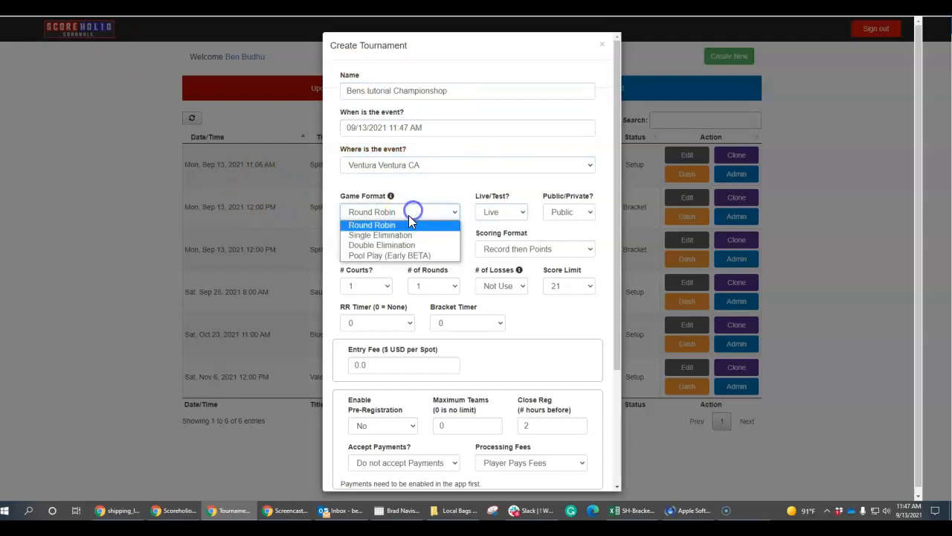
click(402, 245)
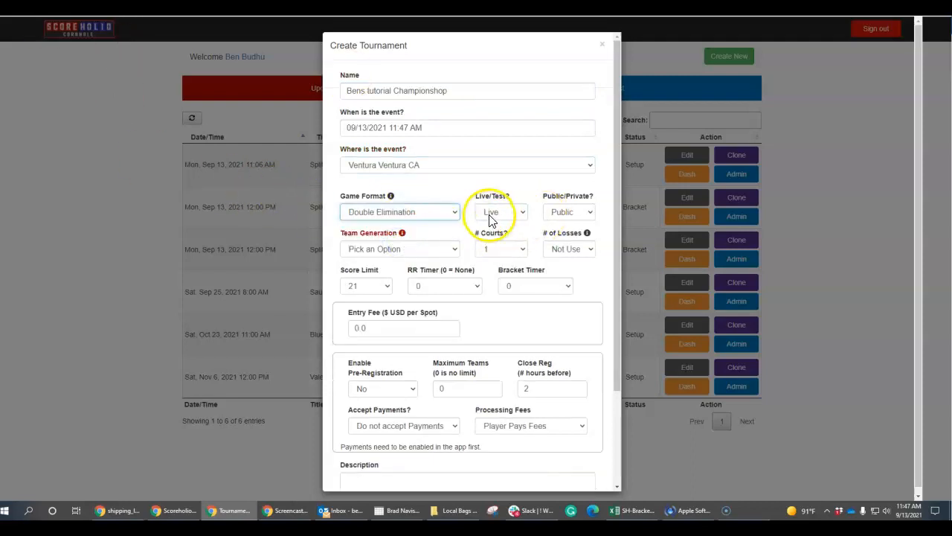
click(413, 249)
click(390, 294)
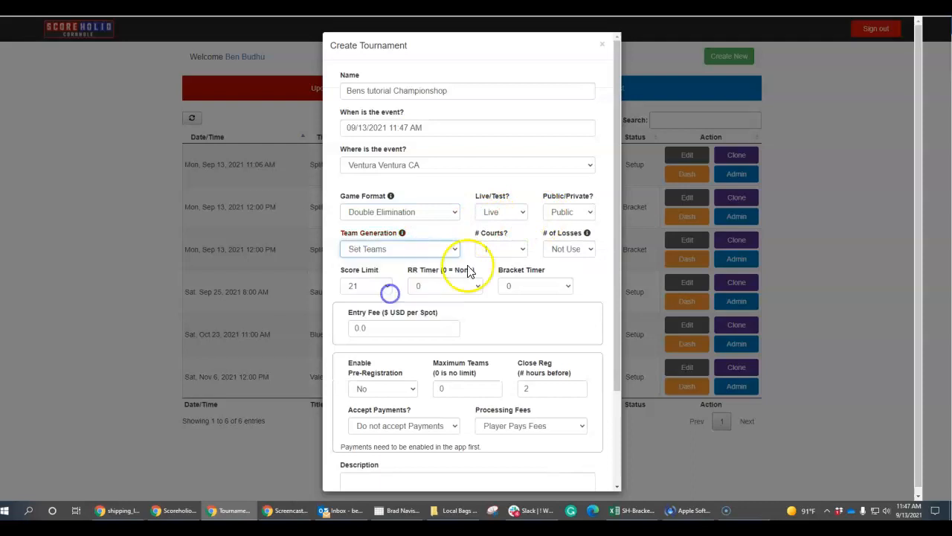
click(494, 251)
click(487, 413)
scroll(545, 264, down, 3)
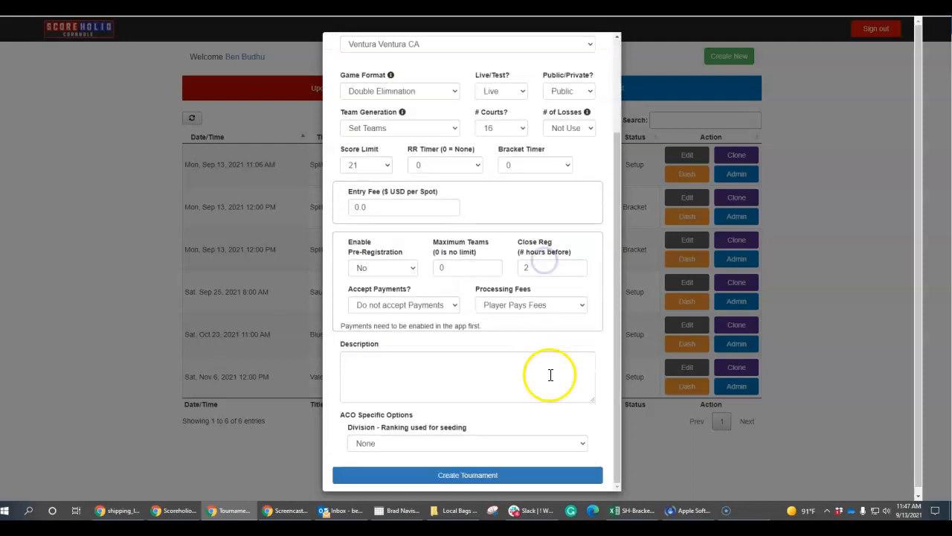
click(520, 474)
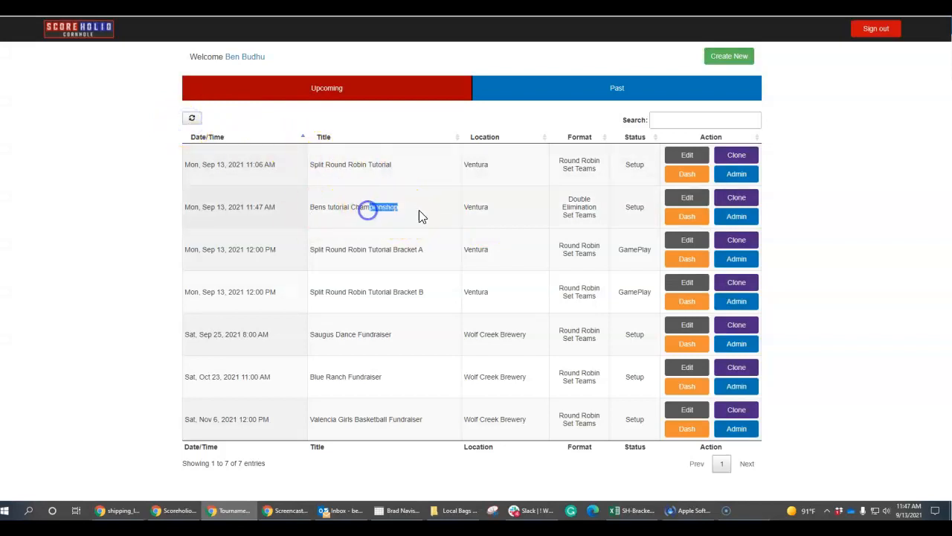
- Clone the Bens tutorial Championshop tournament under the name Bens tutorial lower bracket
click(733, 199)
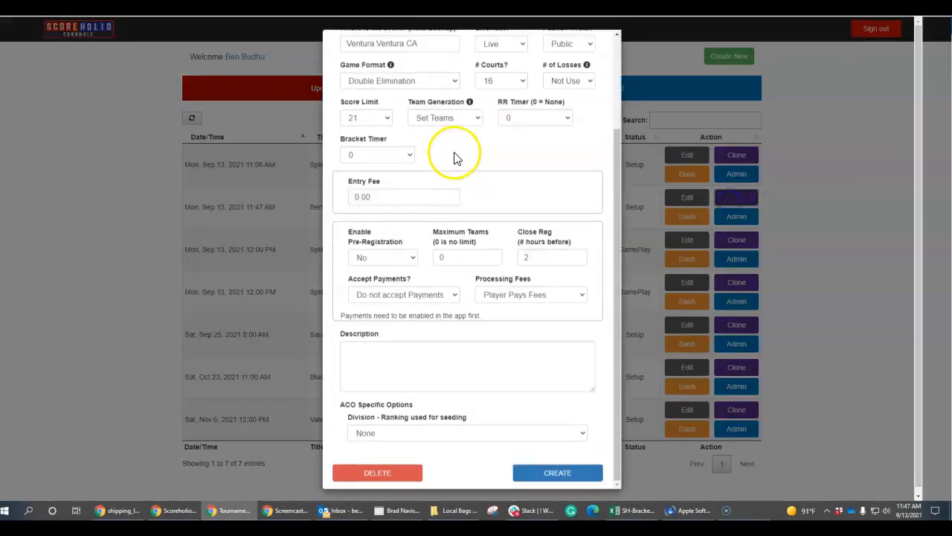
scroll(457, 121, up, 2)
drag(377, 91, 348, 91)
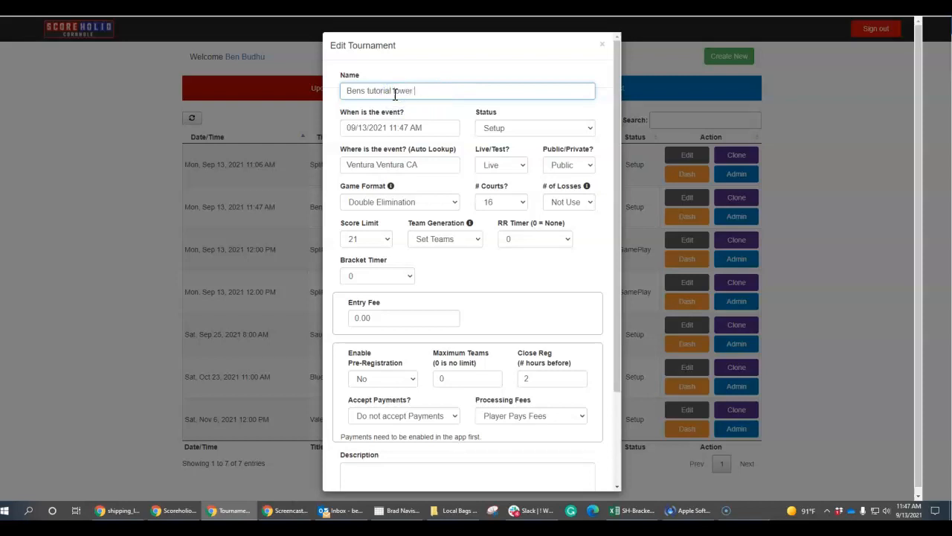
scroll(601, 266, down, 3)
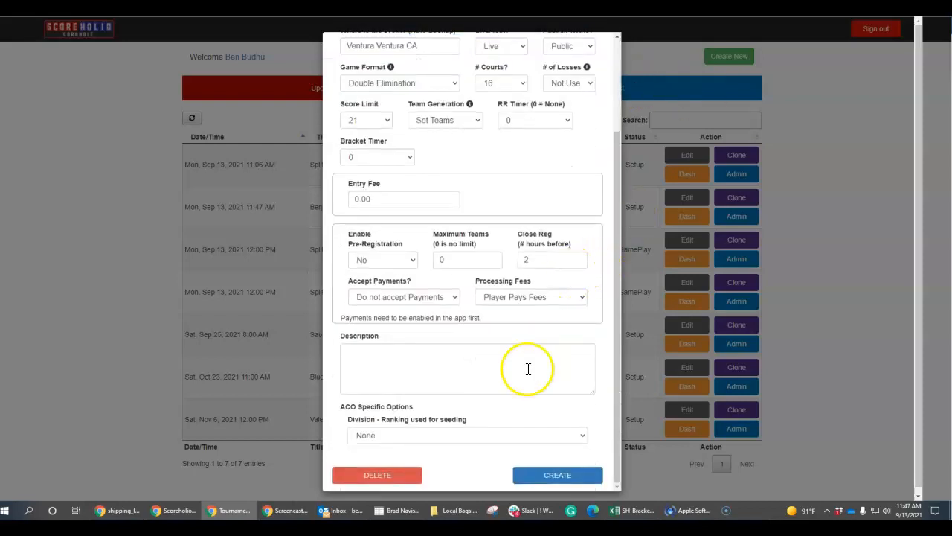
click(553, 475)
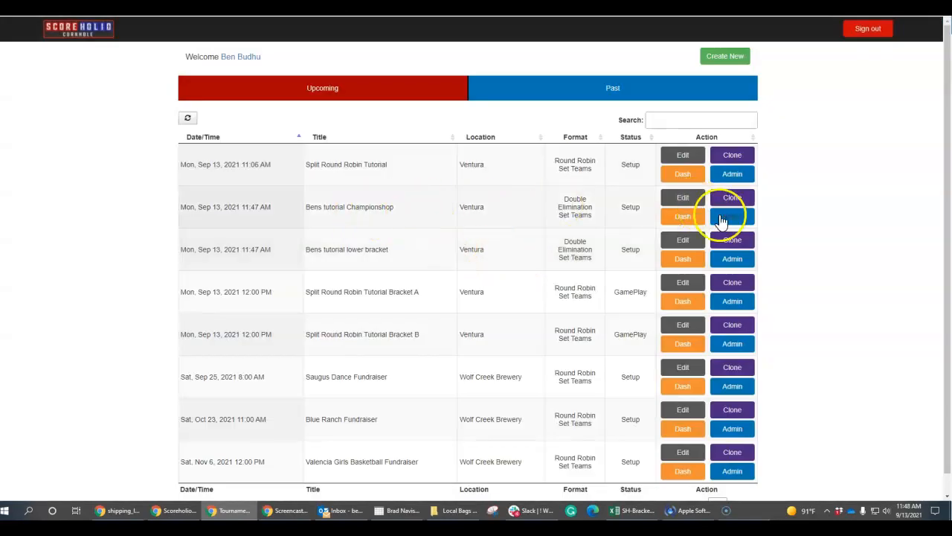
- Open Bens tutorial Championshop for administration and import teams 01, 04, 05 and 08 from Split Round Robin Tutorial Bracket A
click(705, 212)
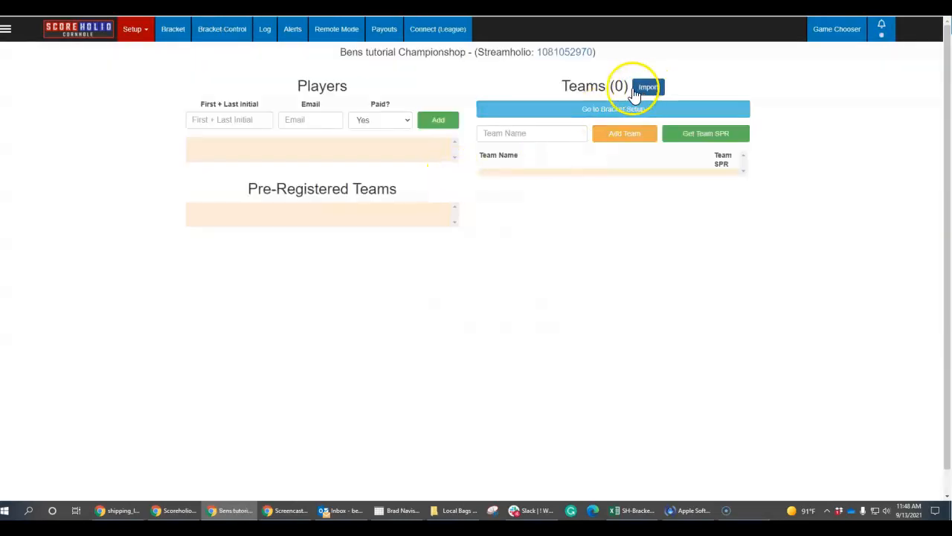
click(636, 91)
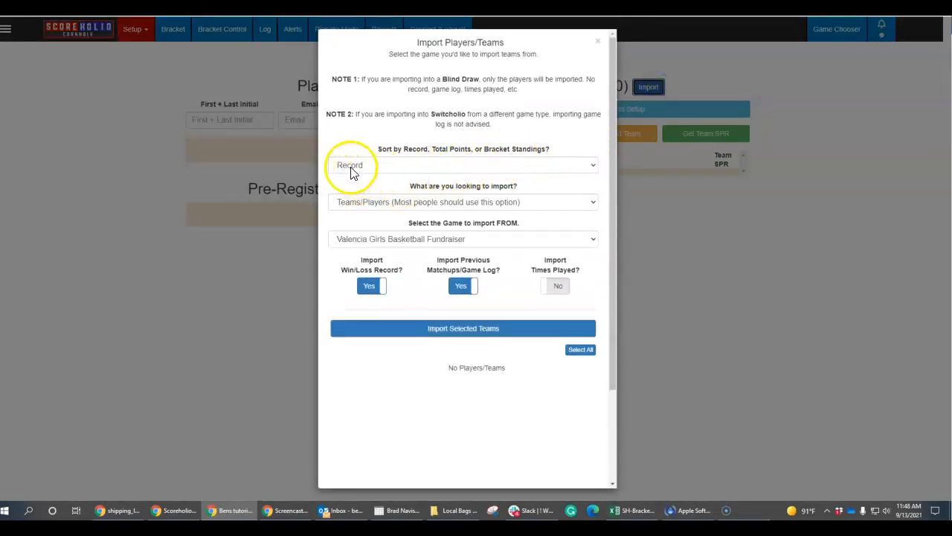
click(373, 239)
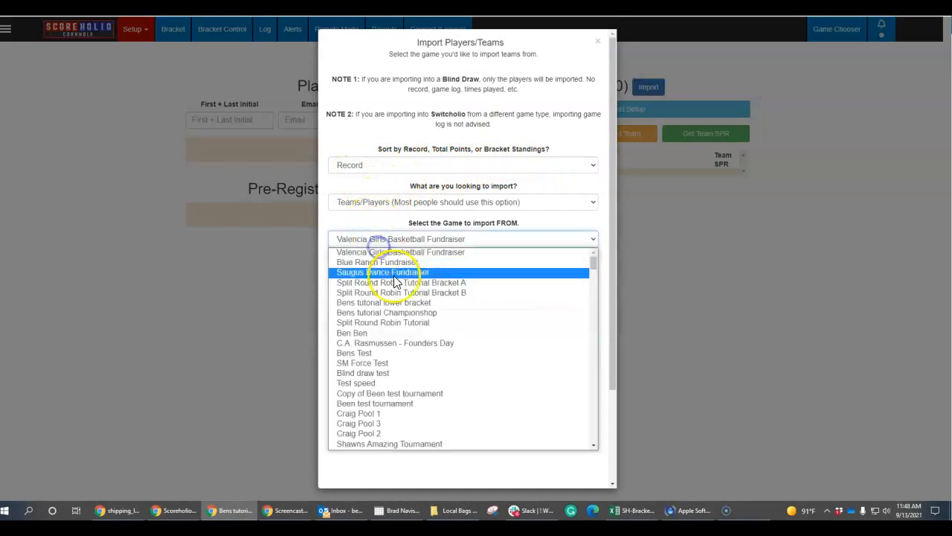
click(402, 281)
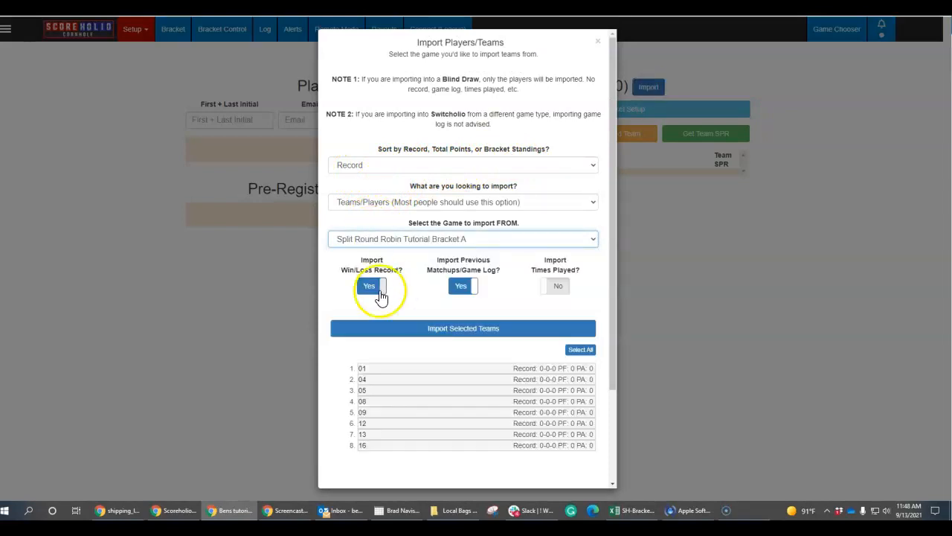
drag(432, 372, 437, 399)
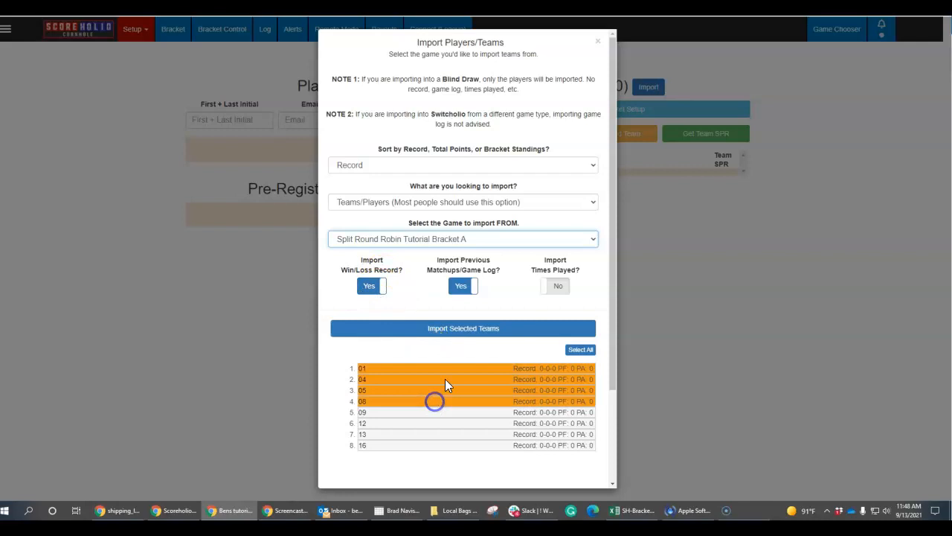
click(458, 328)
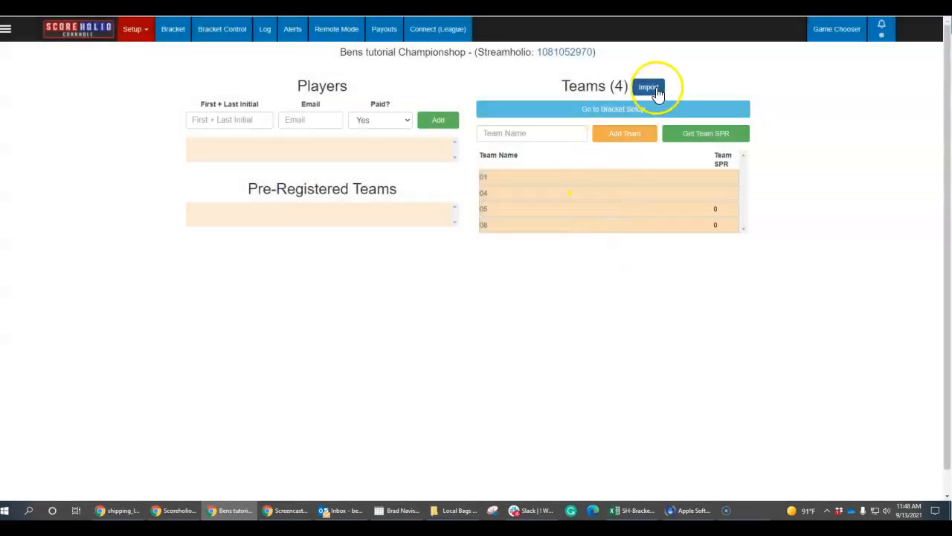
- Import teams 02, 03, 06 and 07 from Split Round Robin Tutorial Bracket B into the championship tournament
click(654, 89)
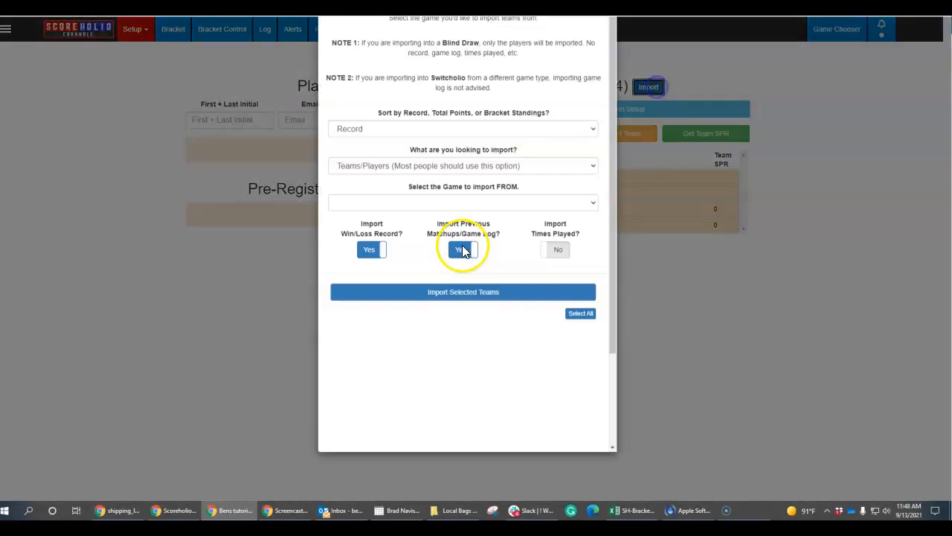
click(417, 240)
click(421, 292)
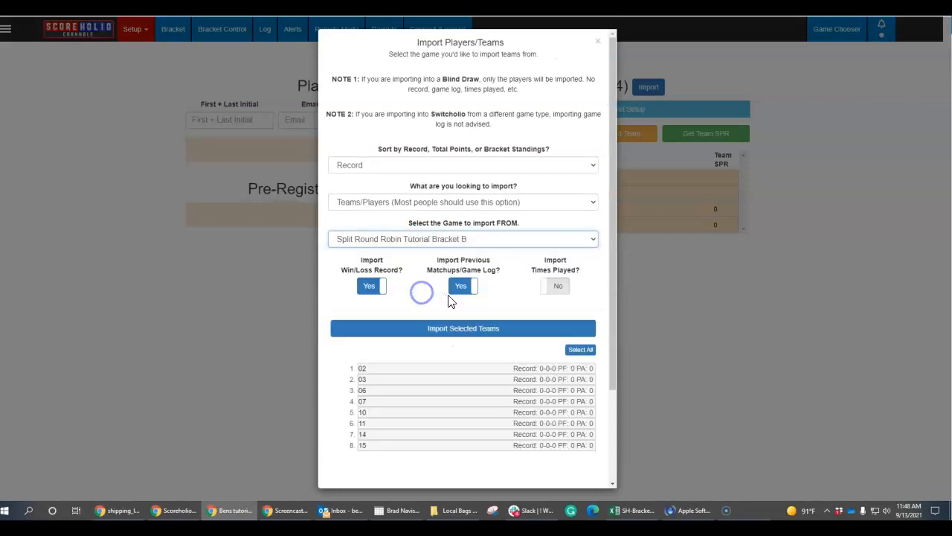
drag(436, 369, 429, 402)
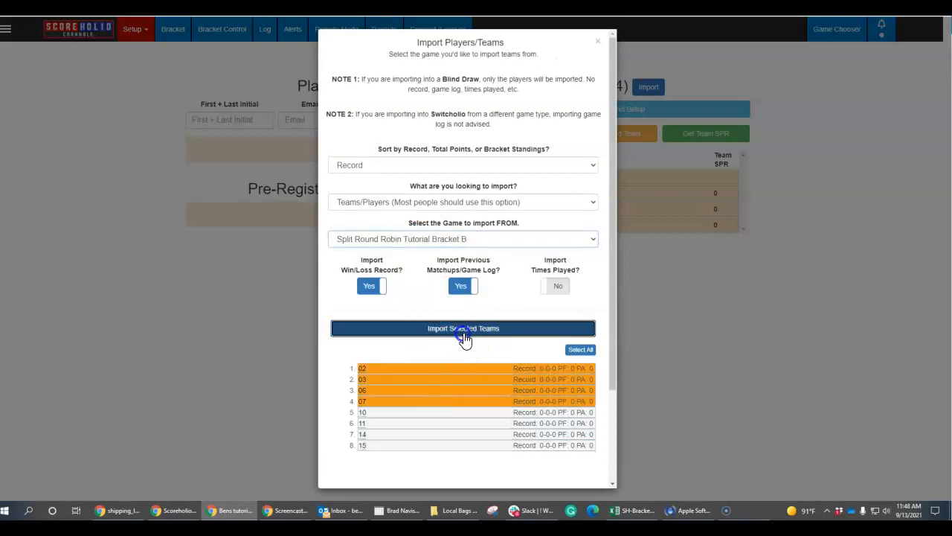
click(463, 334)
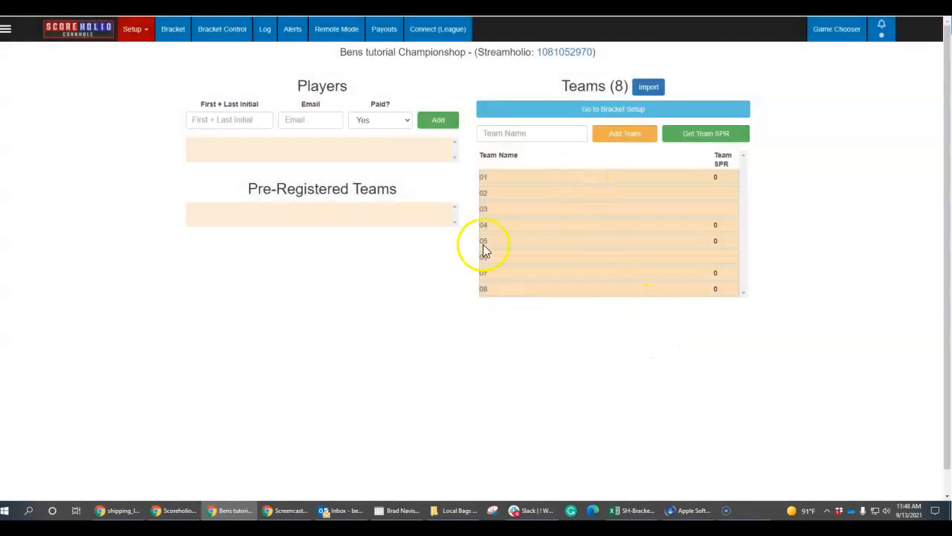
- Check the double elimination seeding list for the championship's imported teams, and close it without creating the bracket
click(175, 32)
click(272, 96)
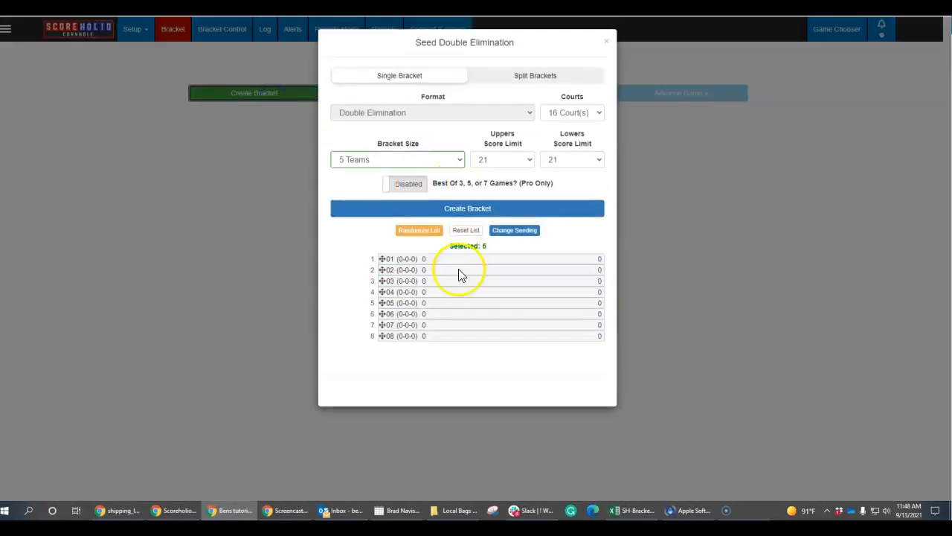
click(606, 44)
click(227, 95)
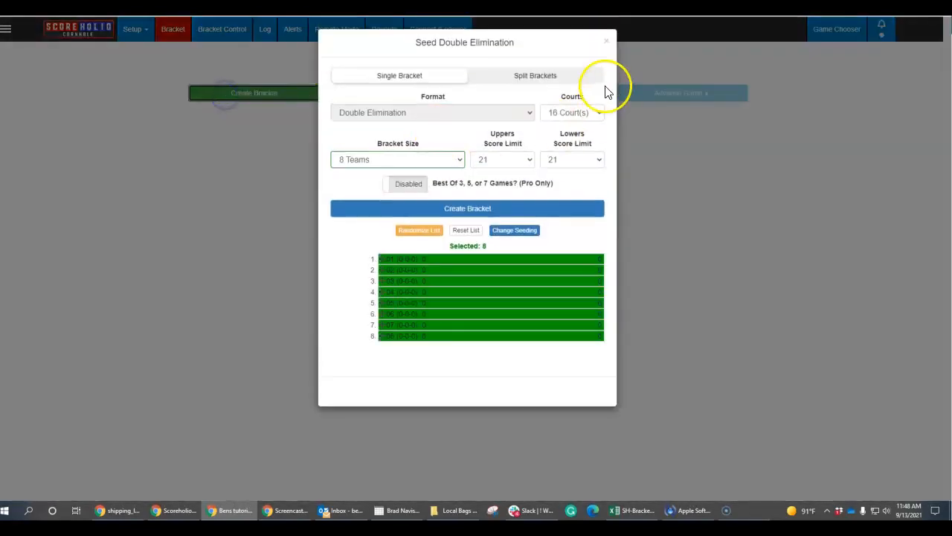
click(607, 43)
- Open Bens tutorial lower bracket for administration and import teams 09, 12, 13 and 16 from Split Round Robin Tutorial Bracket A
key(alt+Left)
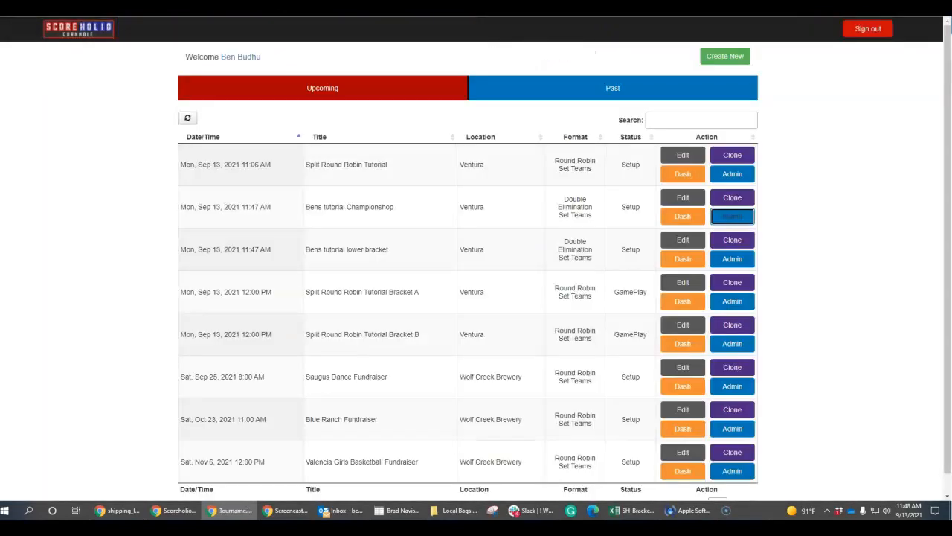
click(727, 260)
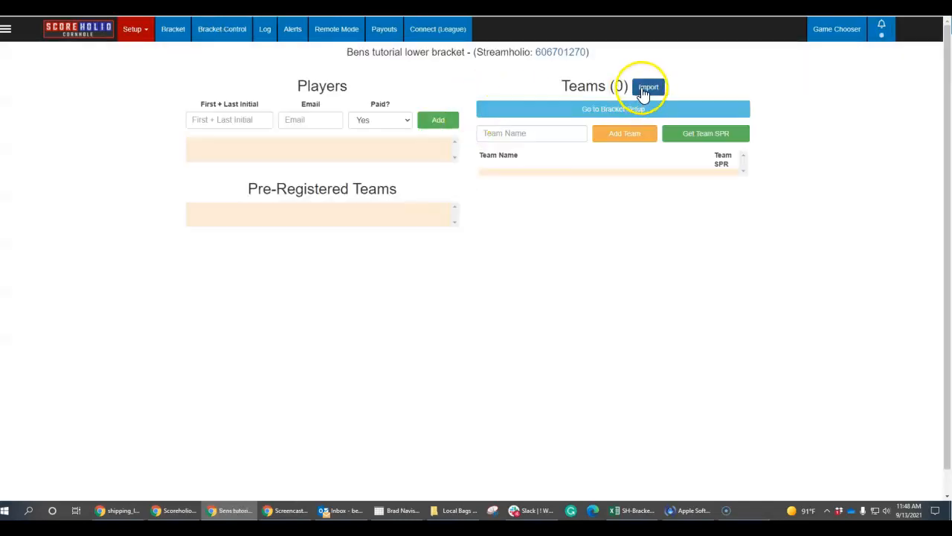
click(647, 86)
click(416, 238)
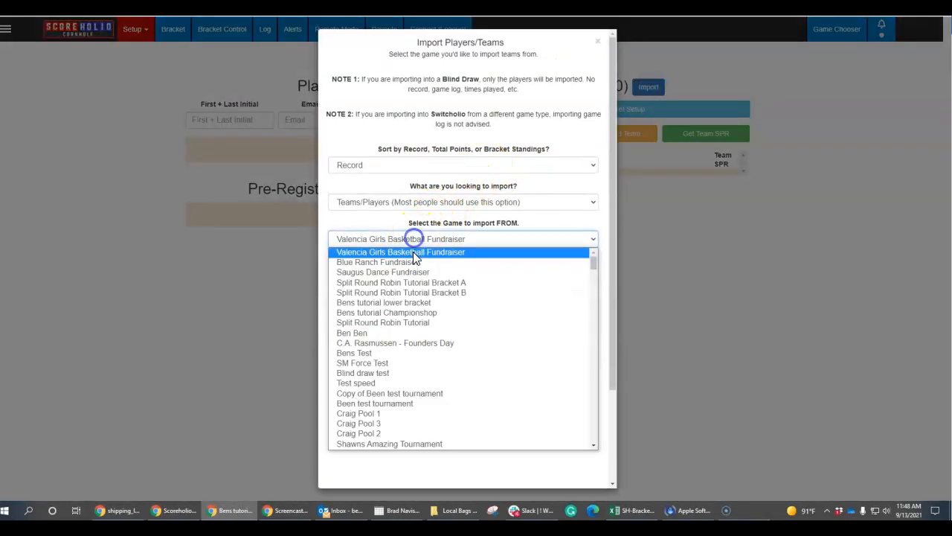
click(413, 282)
drag(370, 409, 363, 495)
click(437, 333)
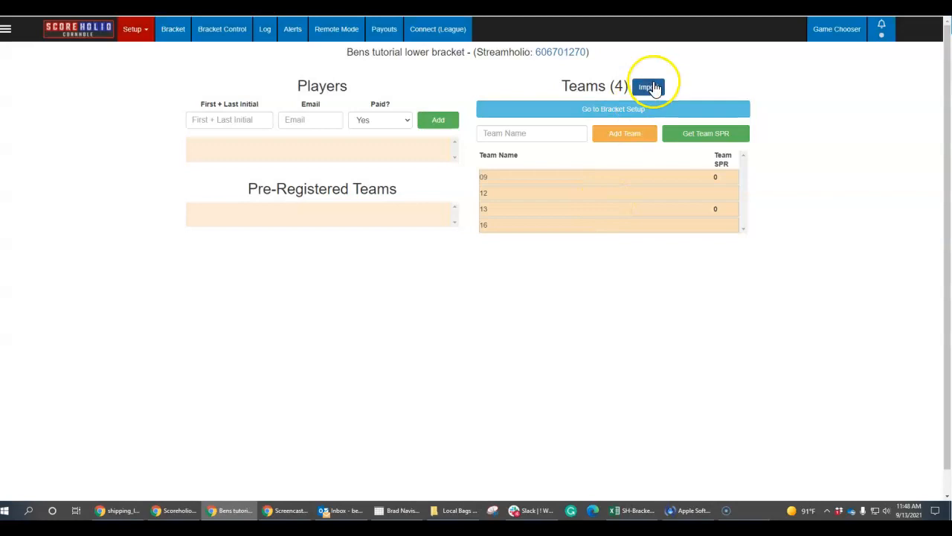
- Import teams 10, 11, 14 and 15 from Split Round Robin Tutorial Bracket B into the lower bracket tournament
click(650, 87)
click(431, 238)
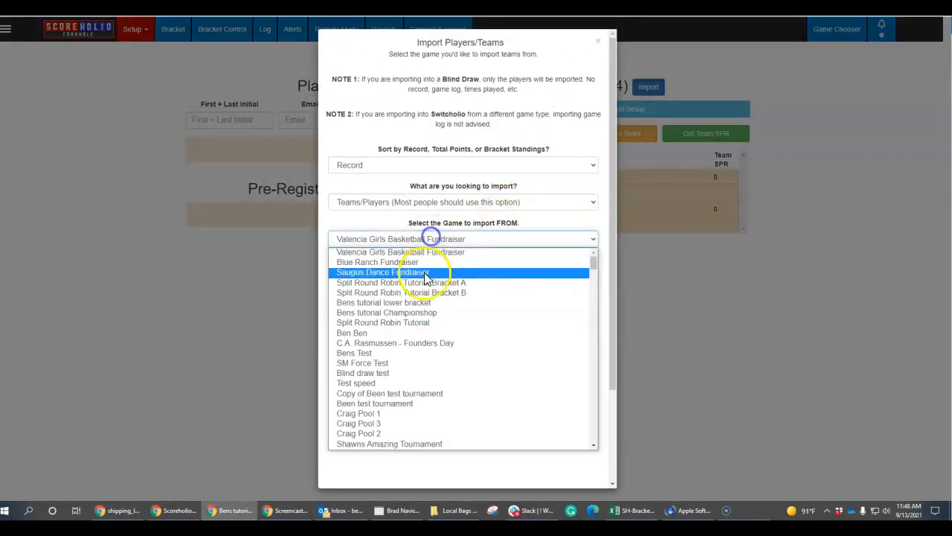
click(414, 293)
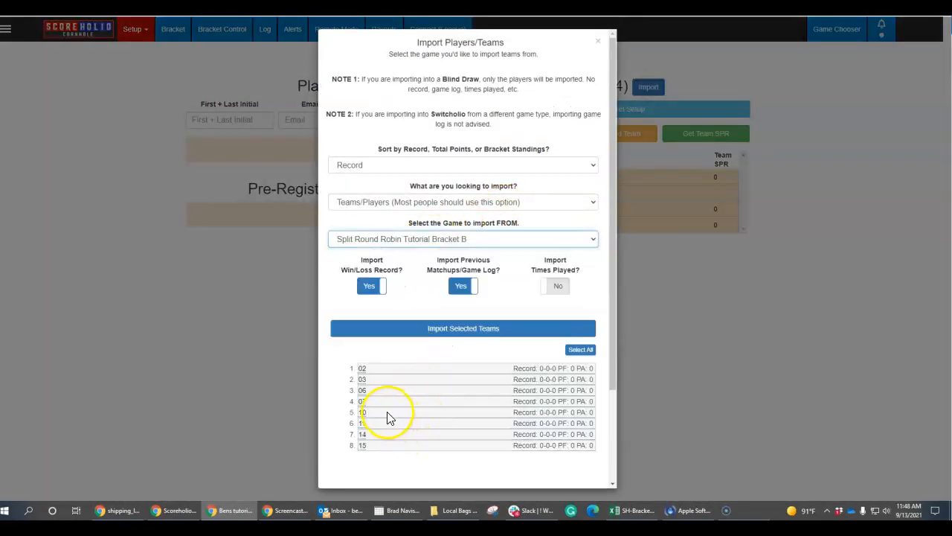
drag(387, 416, 389, 465)
click(451, 333)
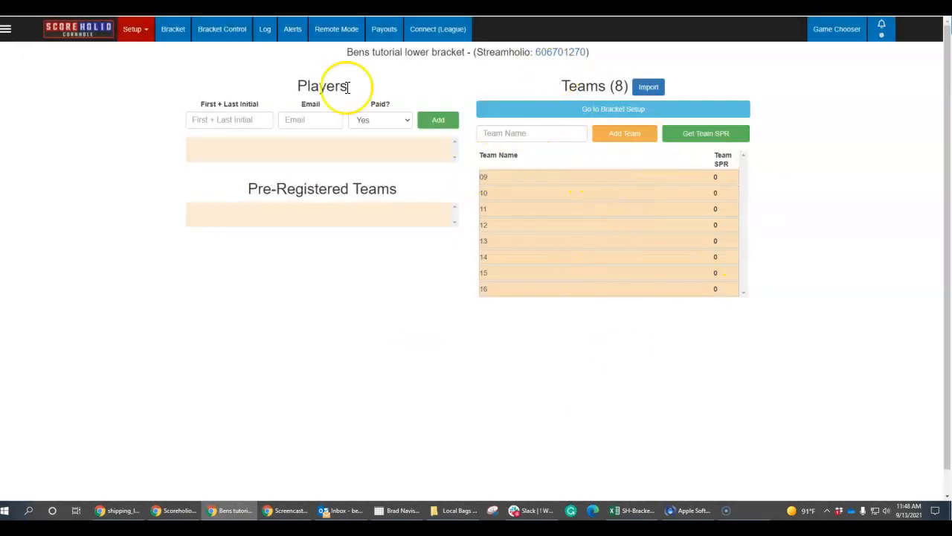
- Create the 8-team double elimination bracket for the lower bracket tournament with all imported teams, and close its administration page
click(175, 28)
click(258, 94)
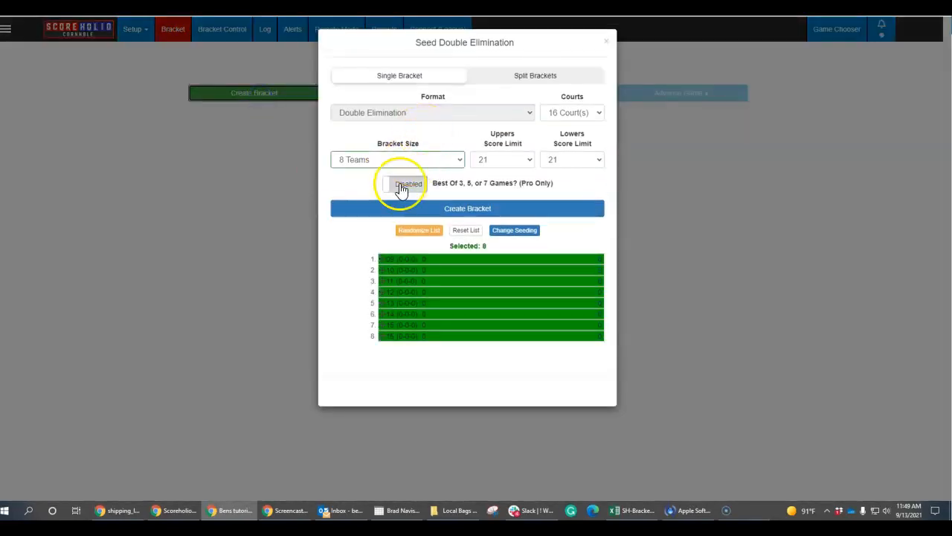
click(446, 209)
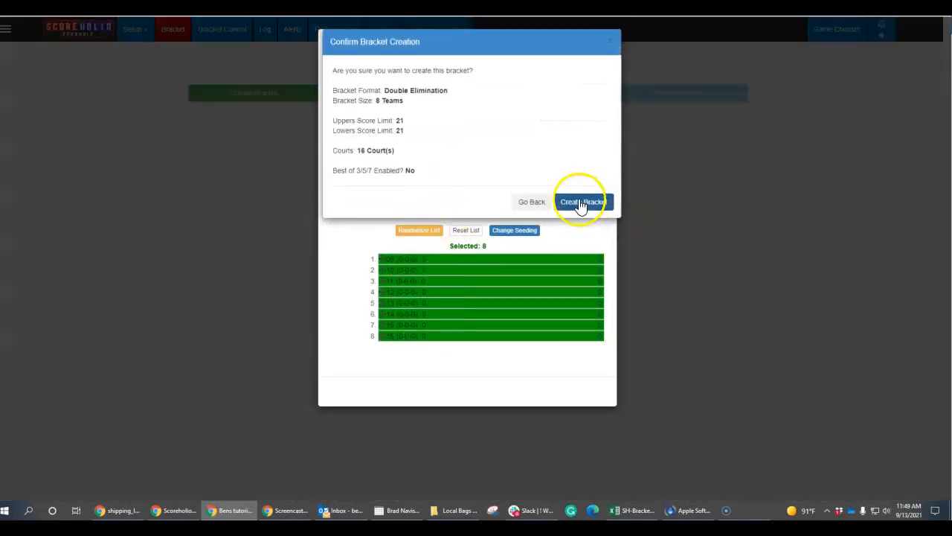
click(578, 199)
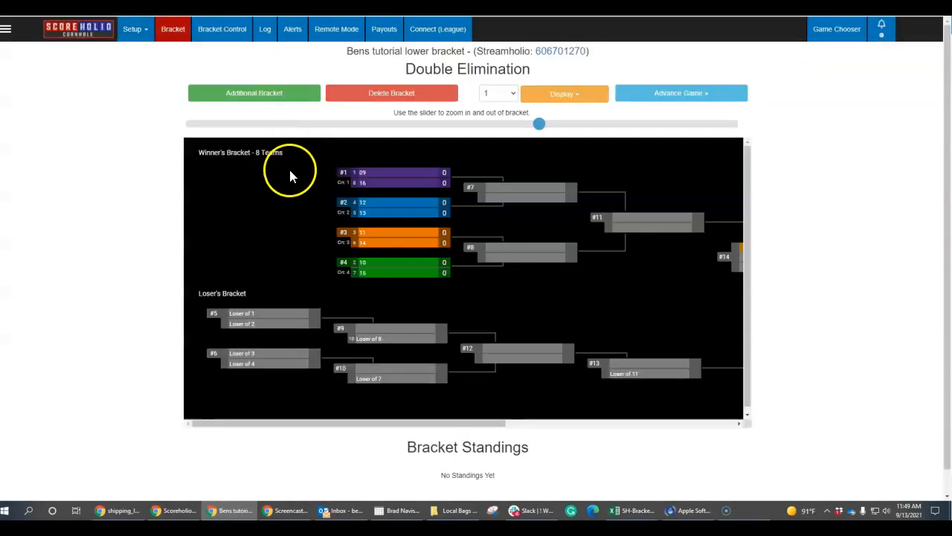
key(ctrl+w)
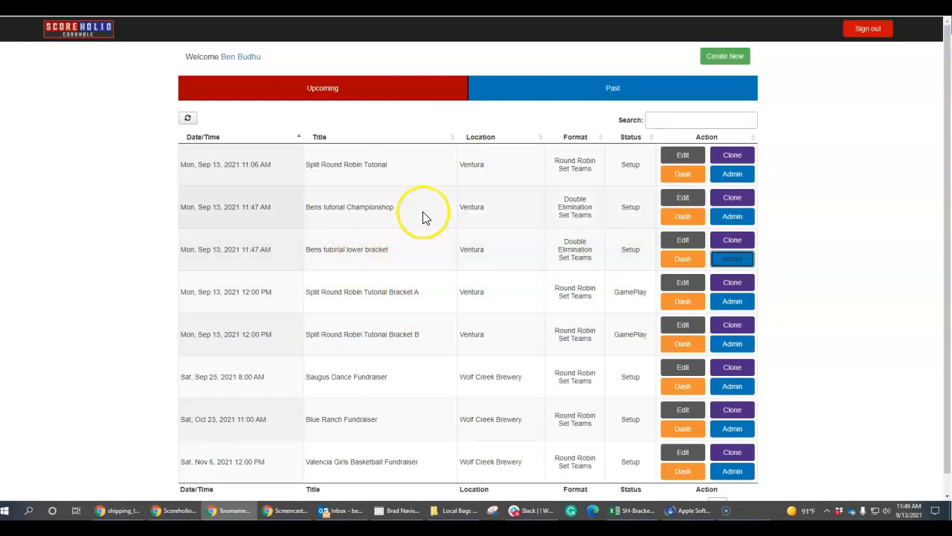
drag(413, 168, 309, 165)
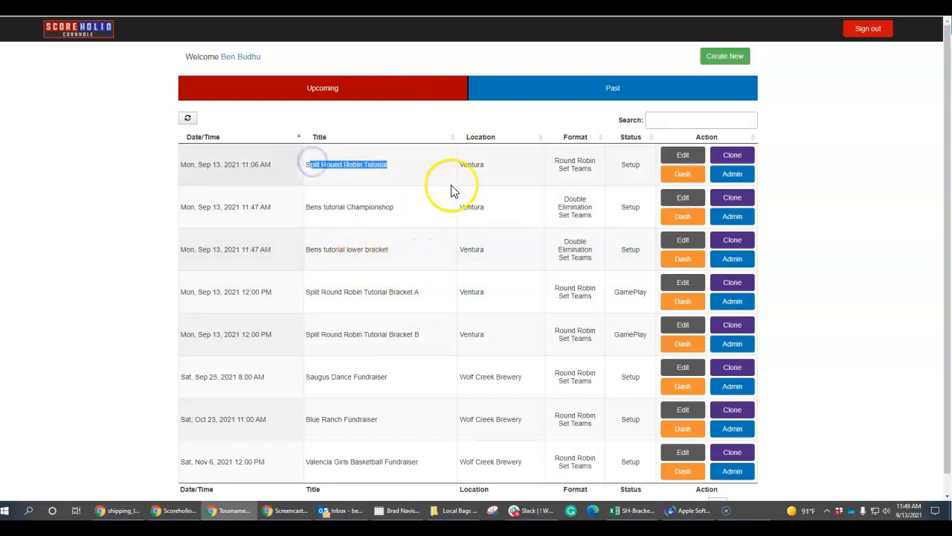
drag(419, 292, 350, 292)
drag(420, 335, 364, 335)
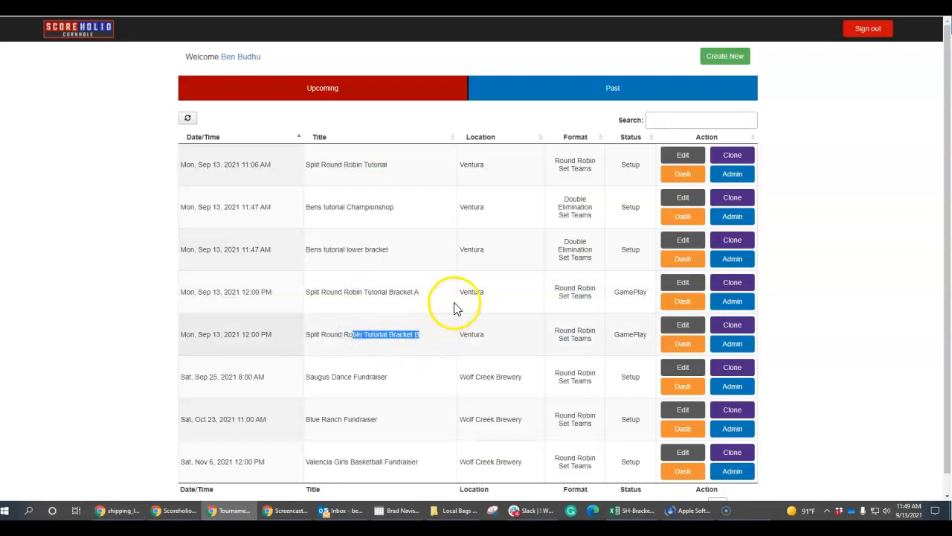
drag(394, 207, 322, 206)
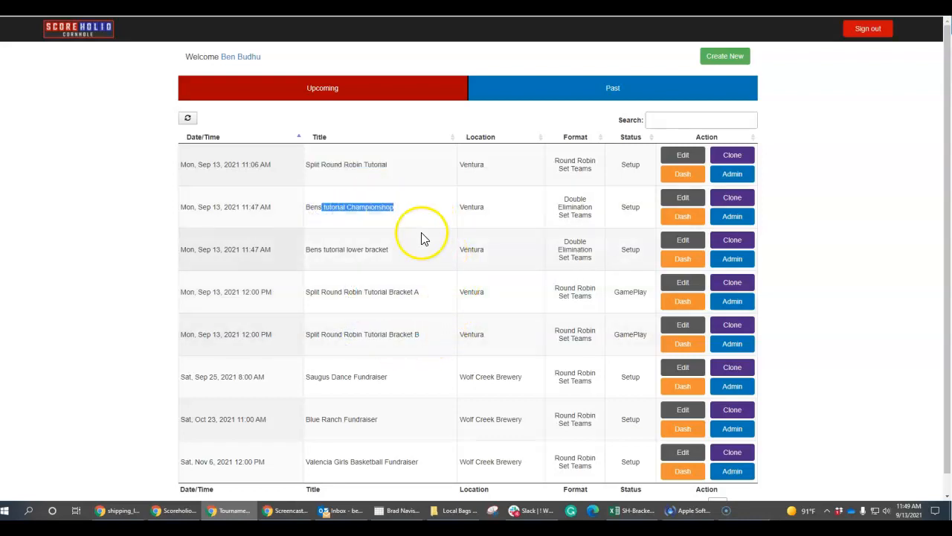